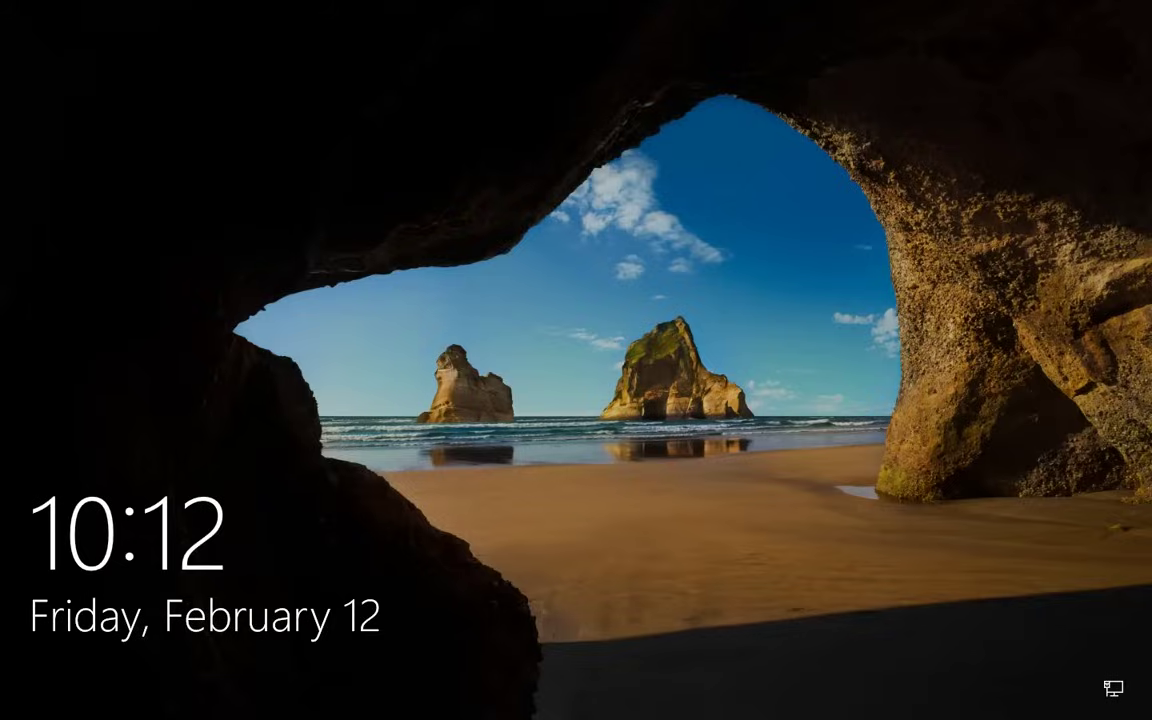
Dismiss the lock screen and sign in to Windows 10 with the account password.
key(space)
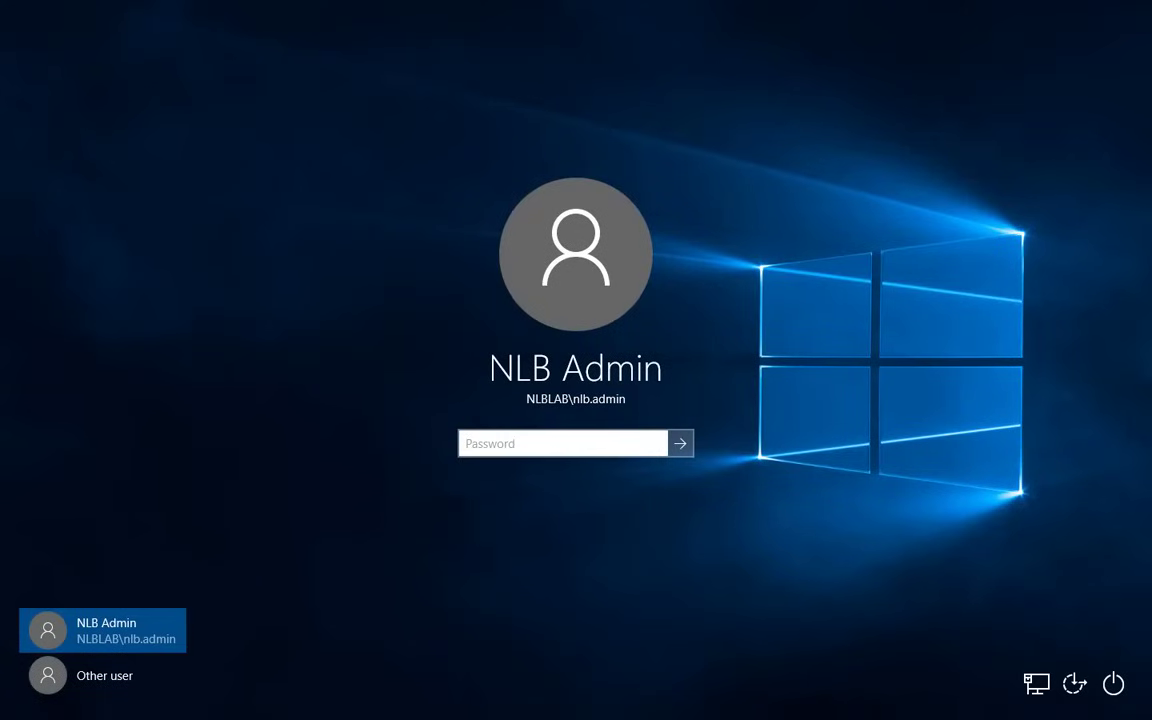
text(Password123!)
key(Return)
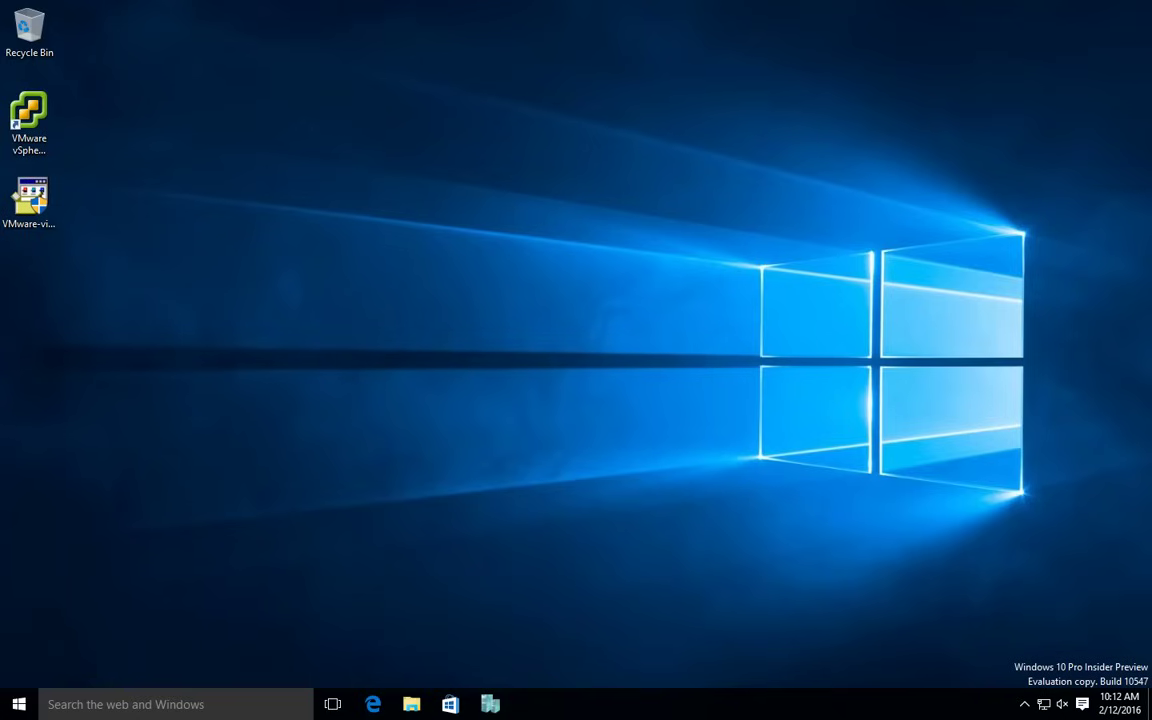
In Edge, search Google for 'windows 7 usb/dvd download tool' using the suggested query.
click(372, 704)
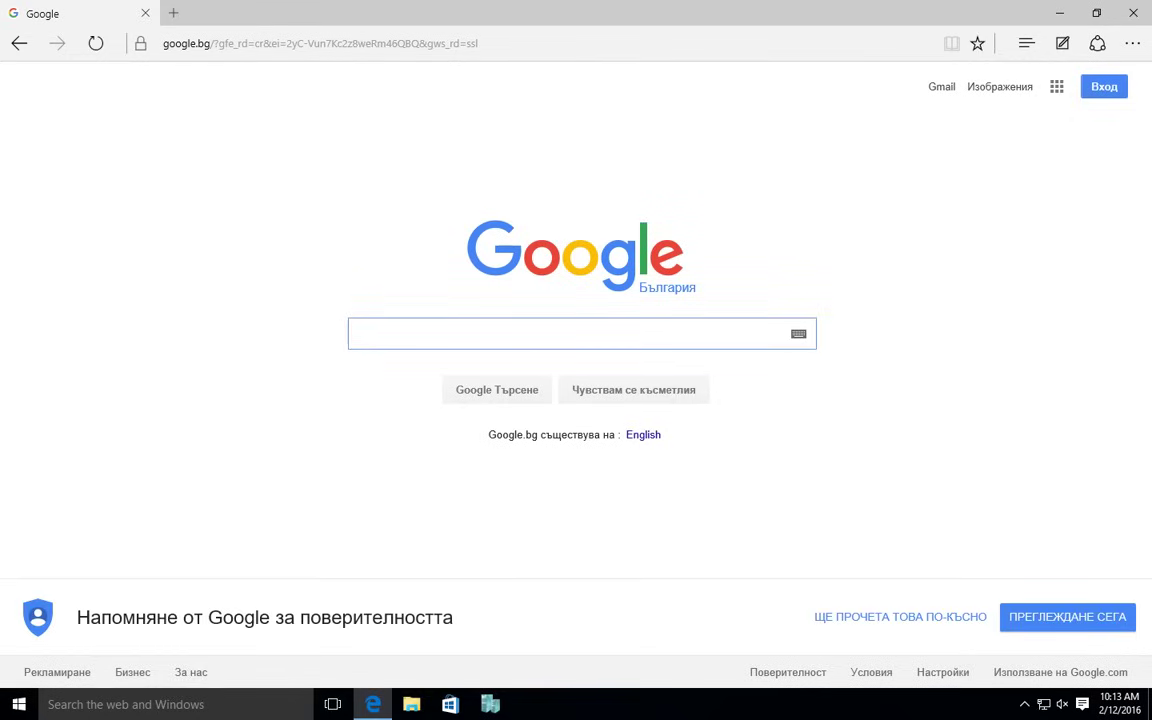
text(window)
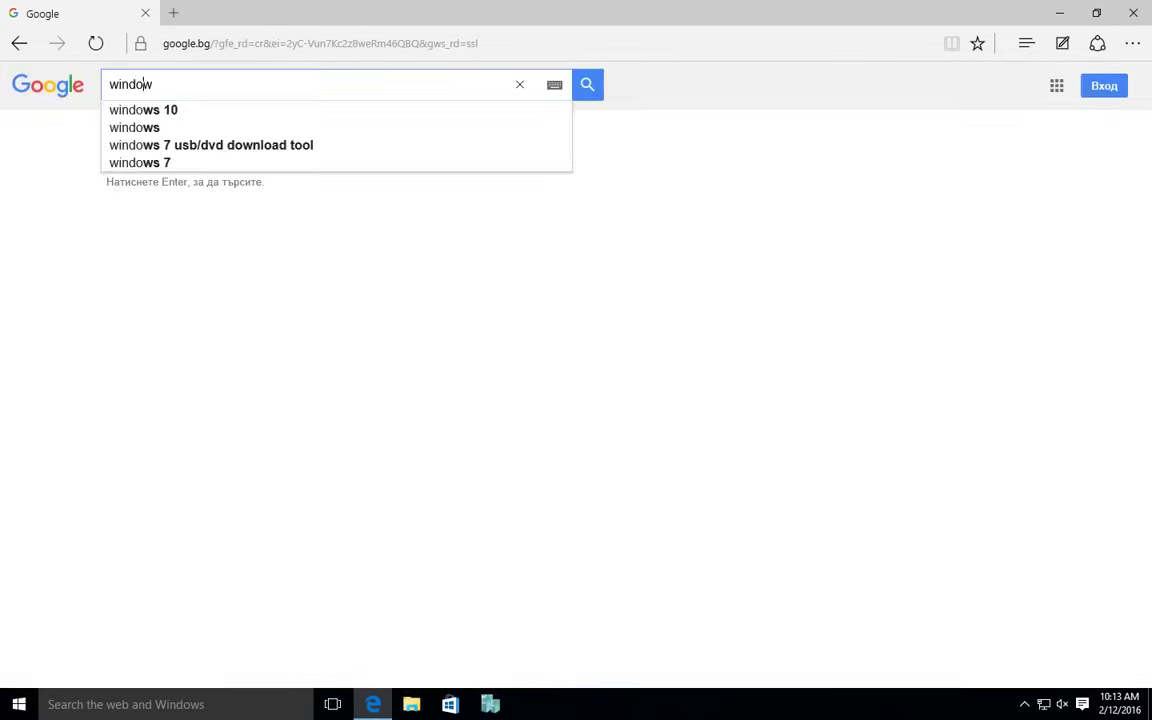
text(s 7 bo)
key(BackSpace)
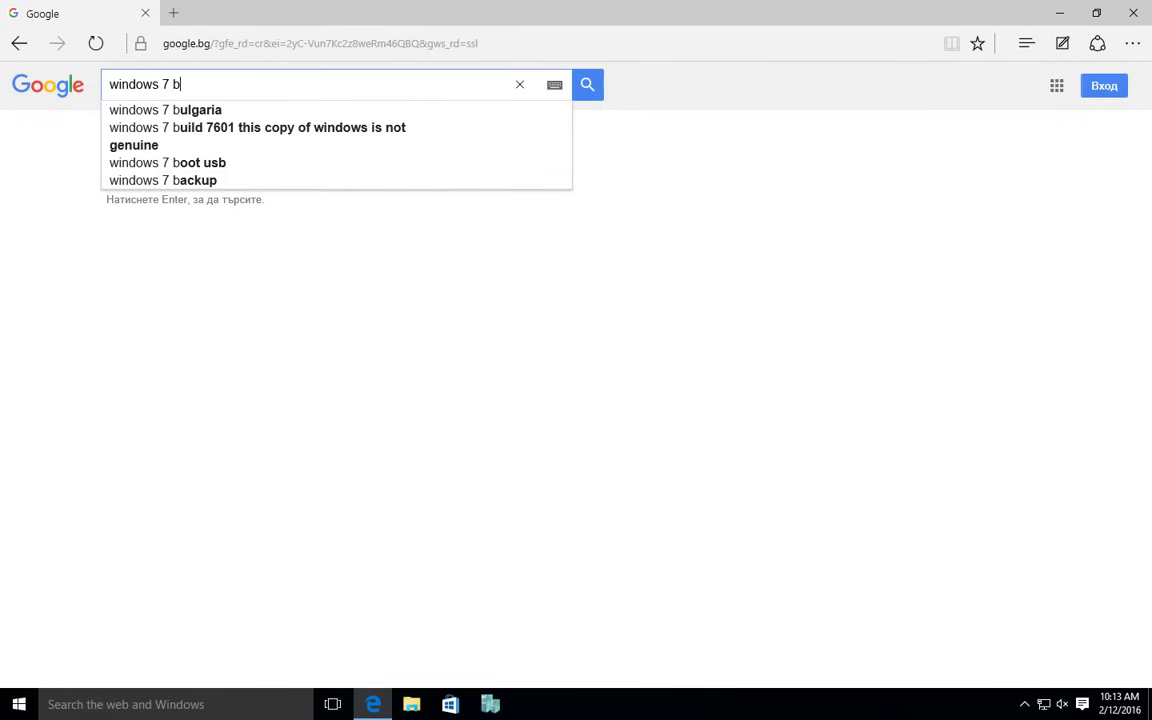
key(BackSpace)
key(Down)
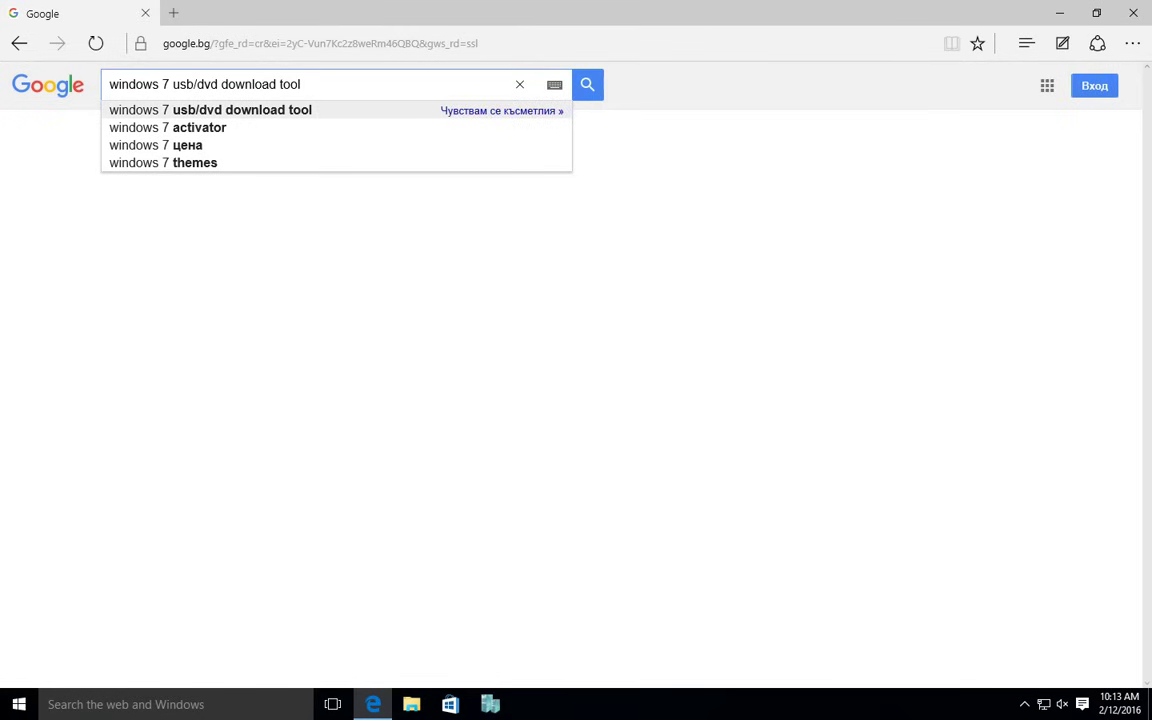
key(Return)
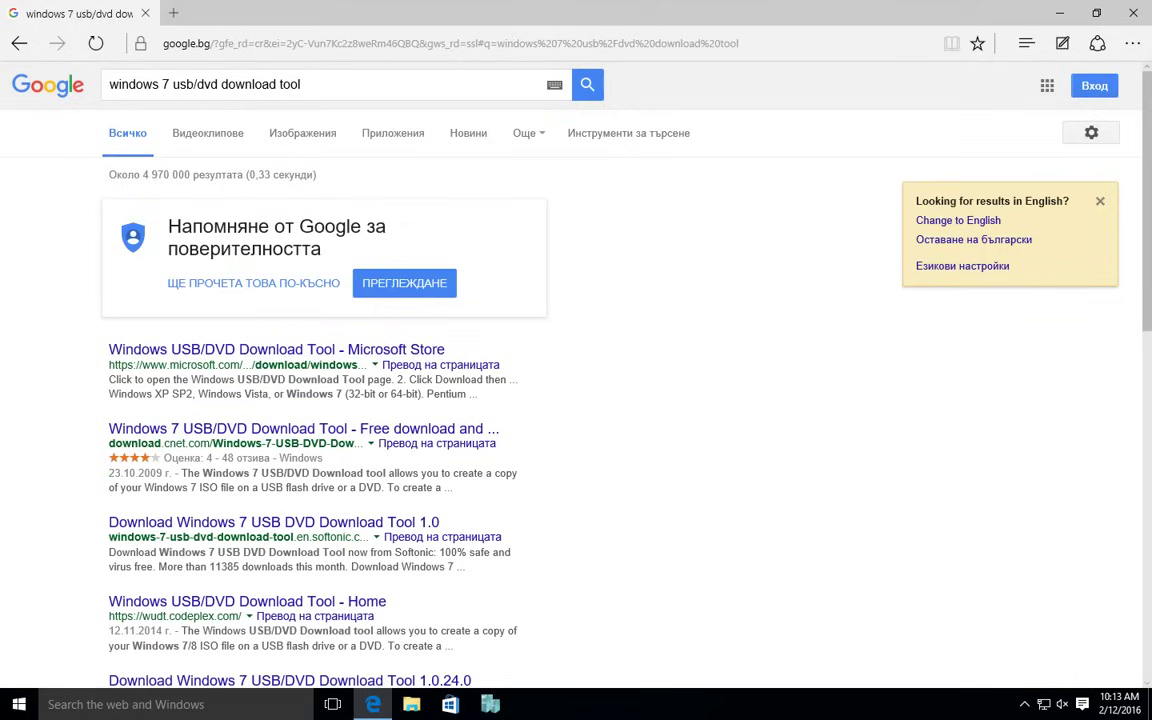
drag(108, 365, 240, 365)
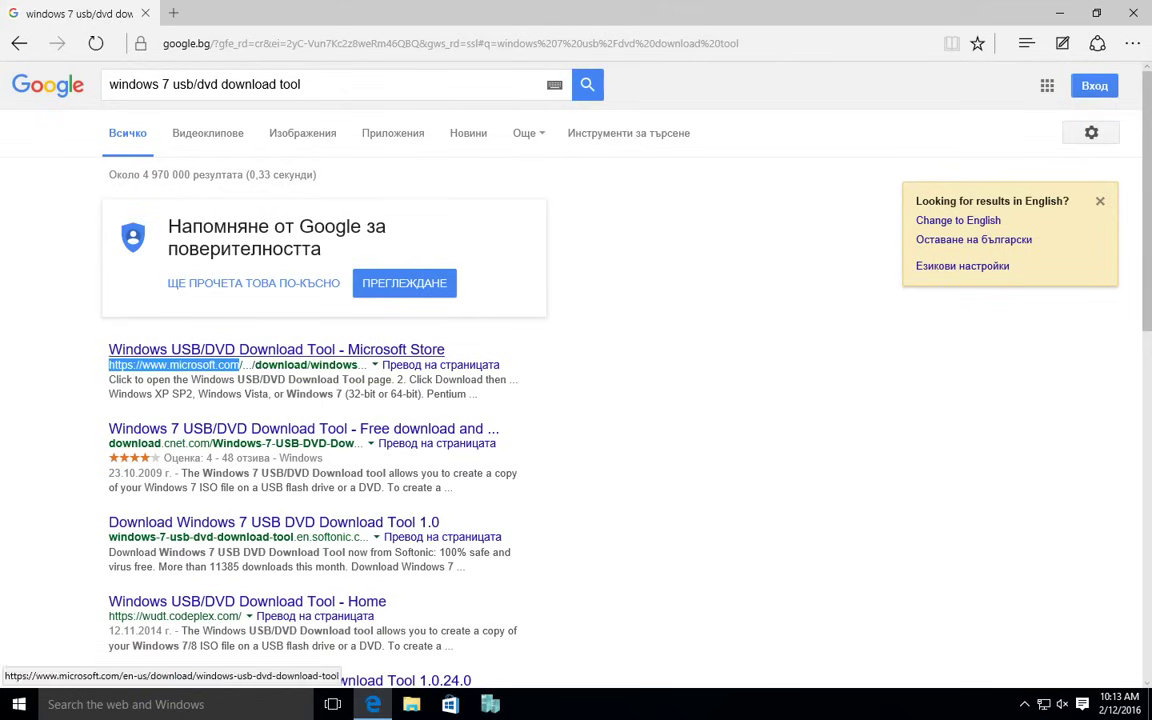
Open the Microsoft Store result and scroll to its Installation instructions for the tool.
click(276, 349)
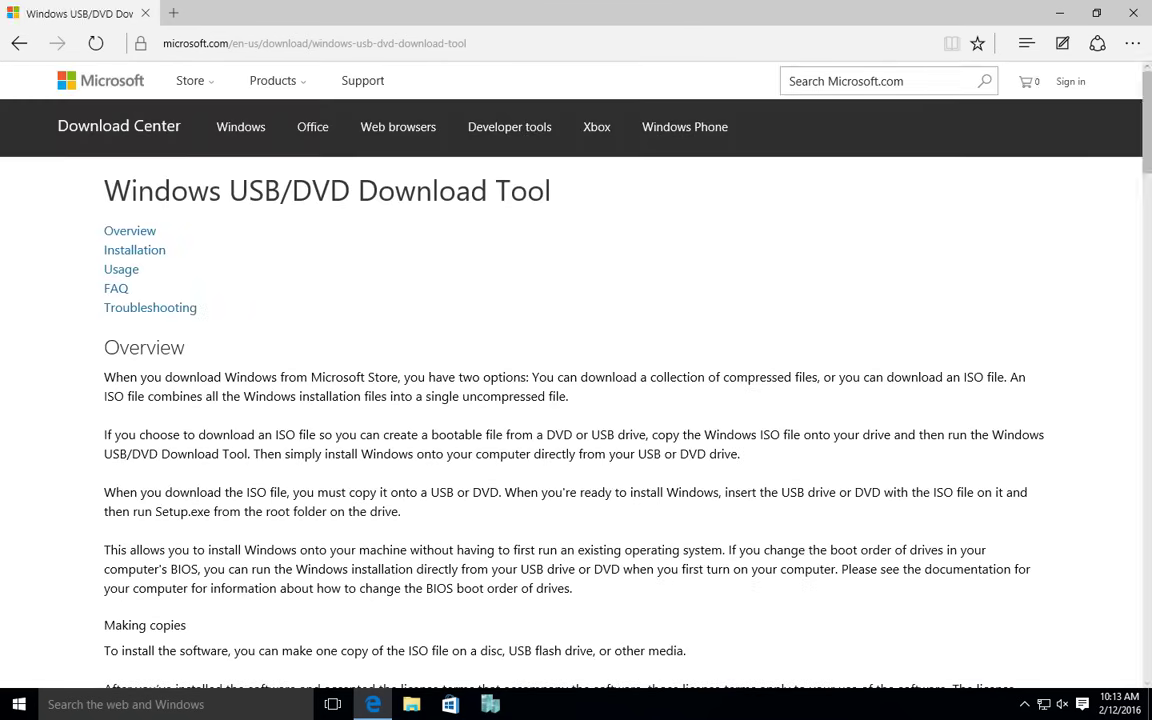
scroll(570, 370, down, 2)
scroll(570, 370, down, 3)
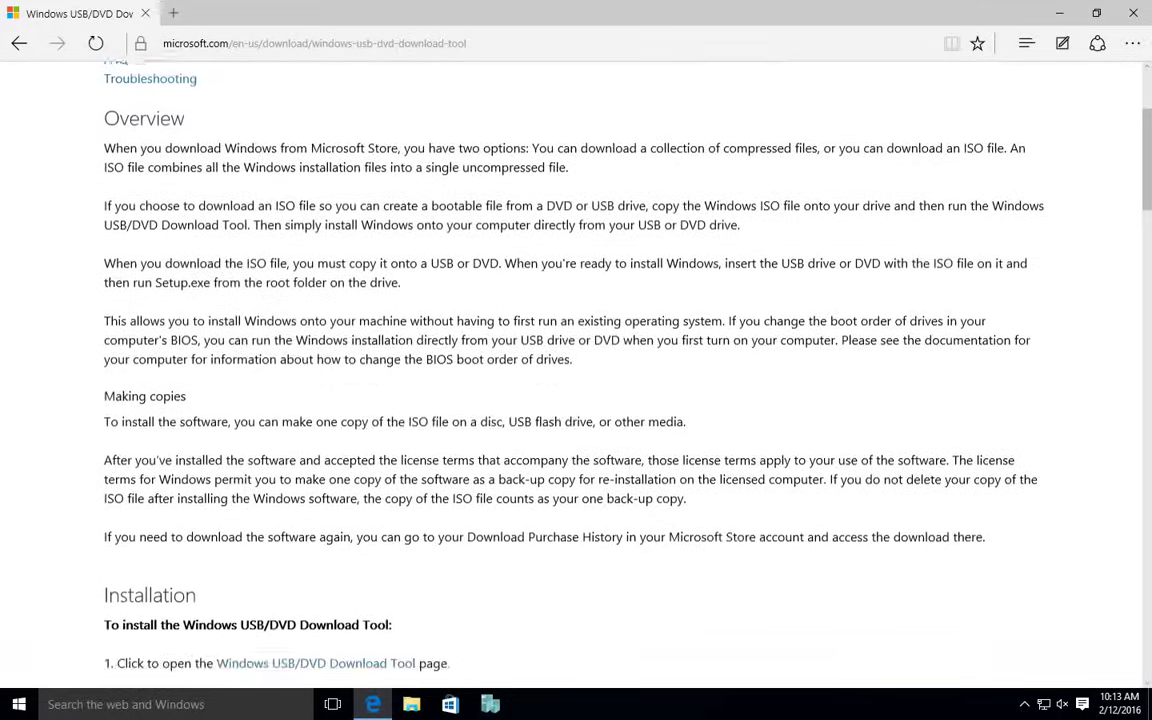
scroll(570, 370, down, 1)
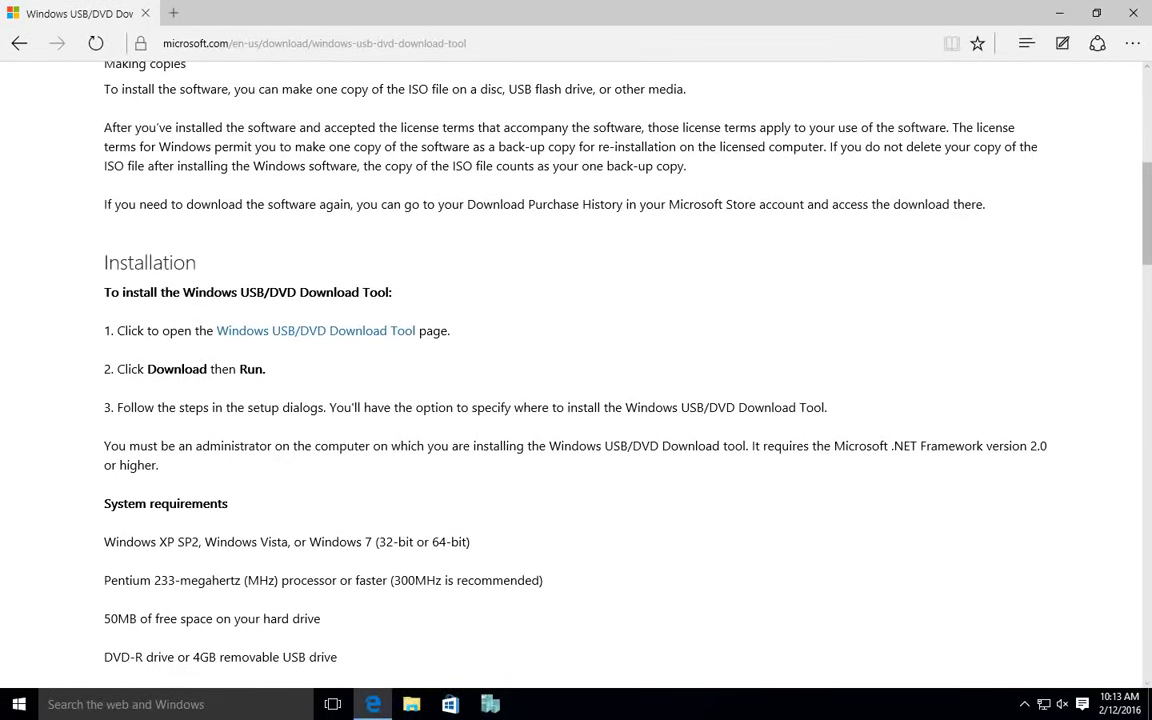
scroll(570, 370, down, 4)
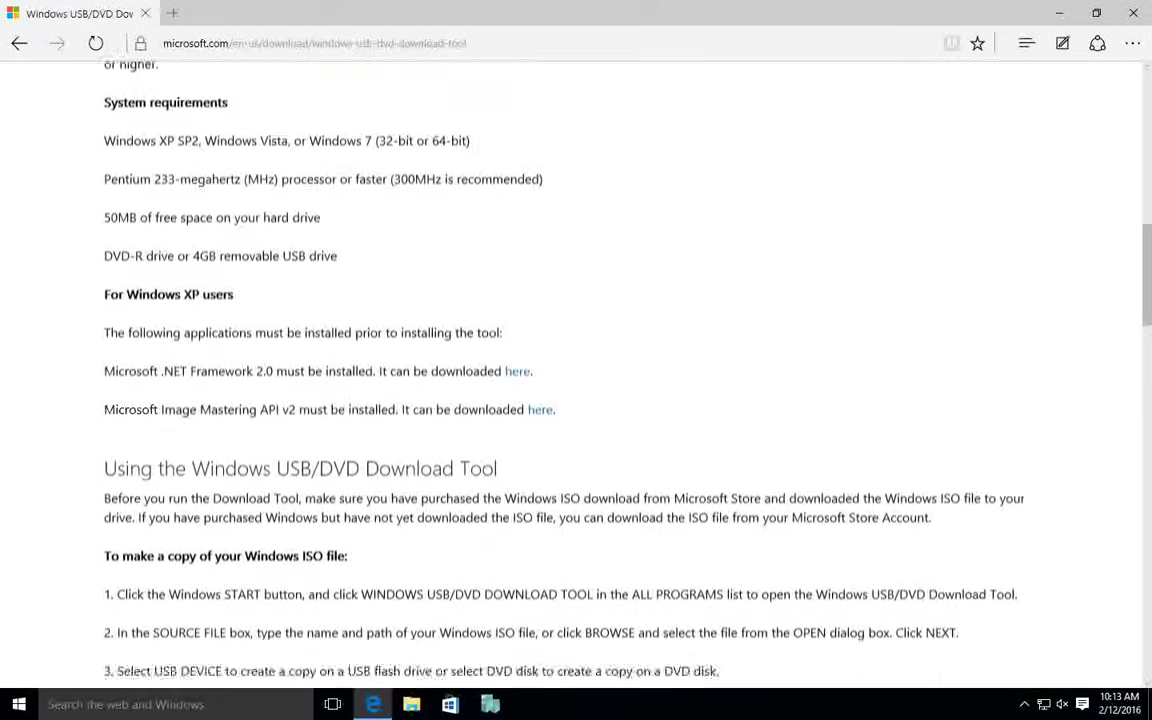
key(Home)
scroll(570, 370, down, 5)
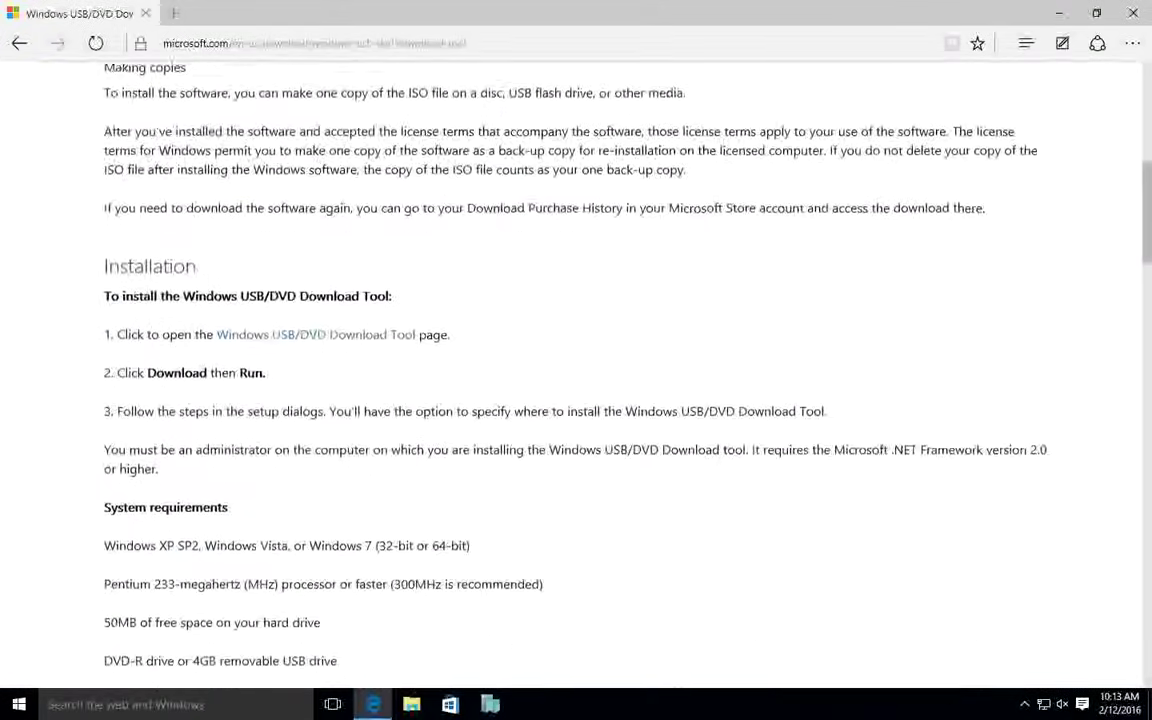
scroll(316, 238, down, 1)
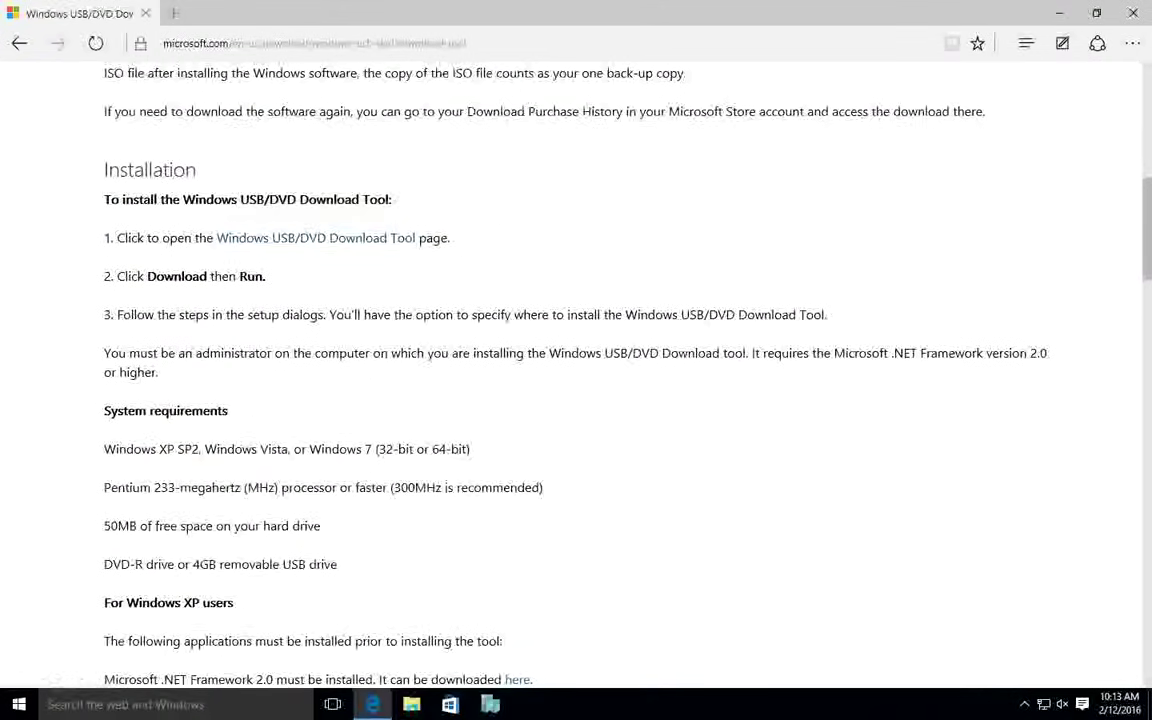
drag(102, 238, 216, 238)
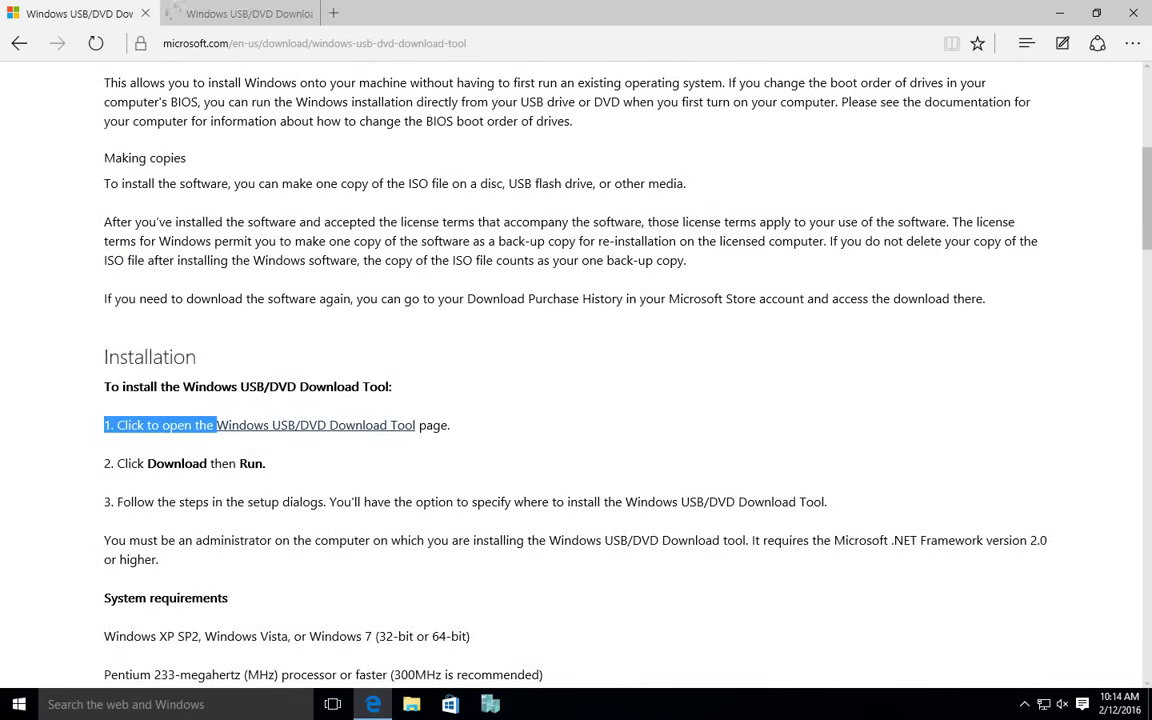
scroll(576, 370, down, 3)
Download Windows7-USB-DVD-Download-Tool-Installer-en-US.exe from the CodePlex project page.
key(ctrl+Tab)
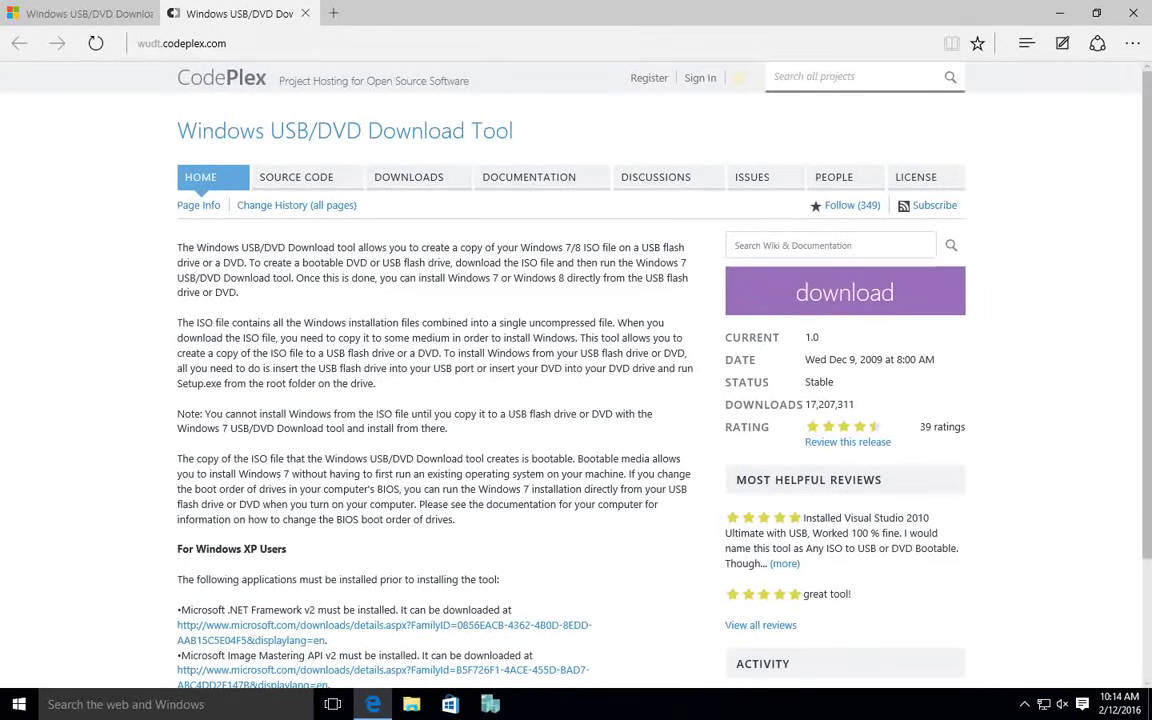
click(845, 292)
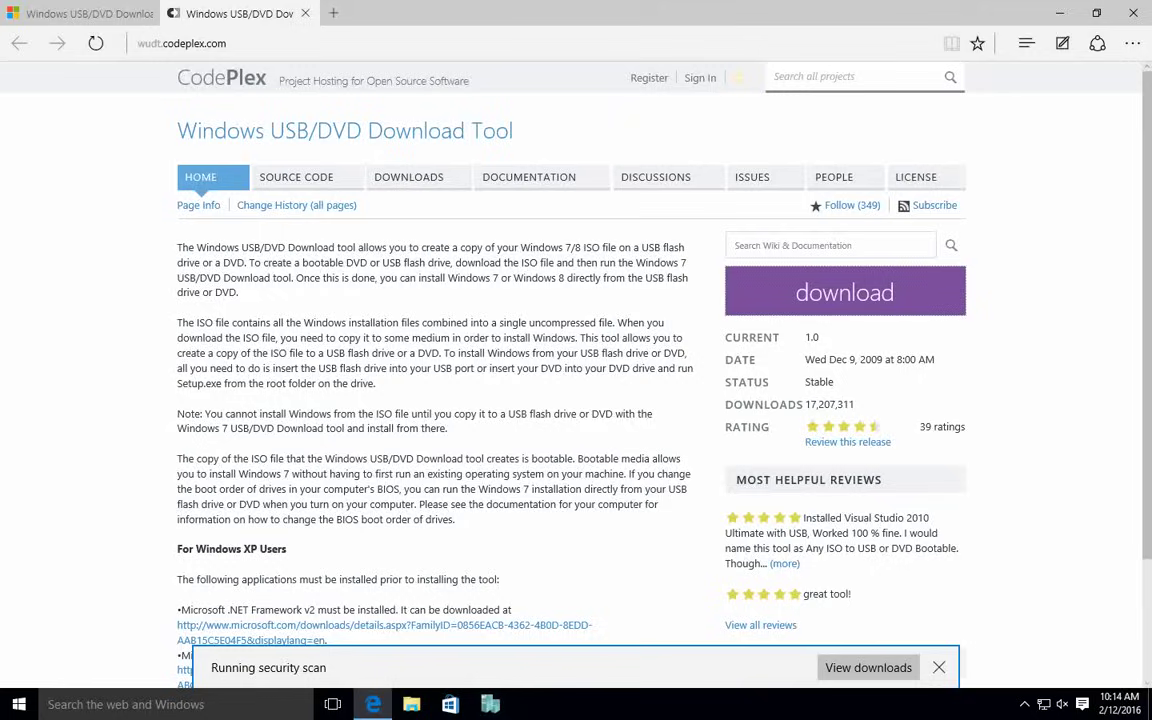
Run the installer through the setup wizard, then select the new desktop shortcut.
click(764, 666)
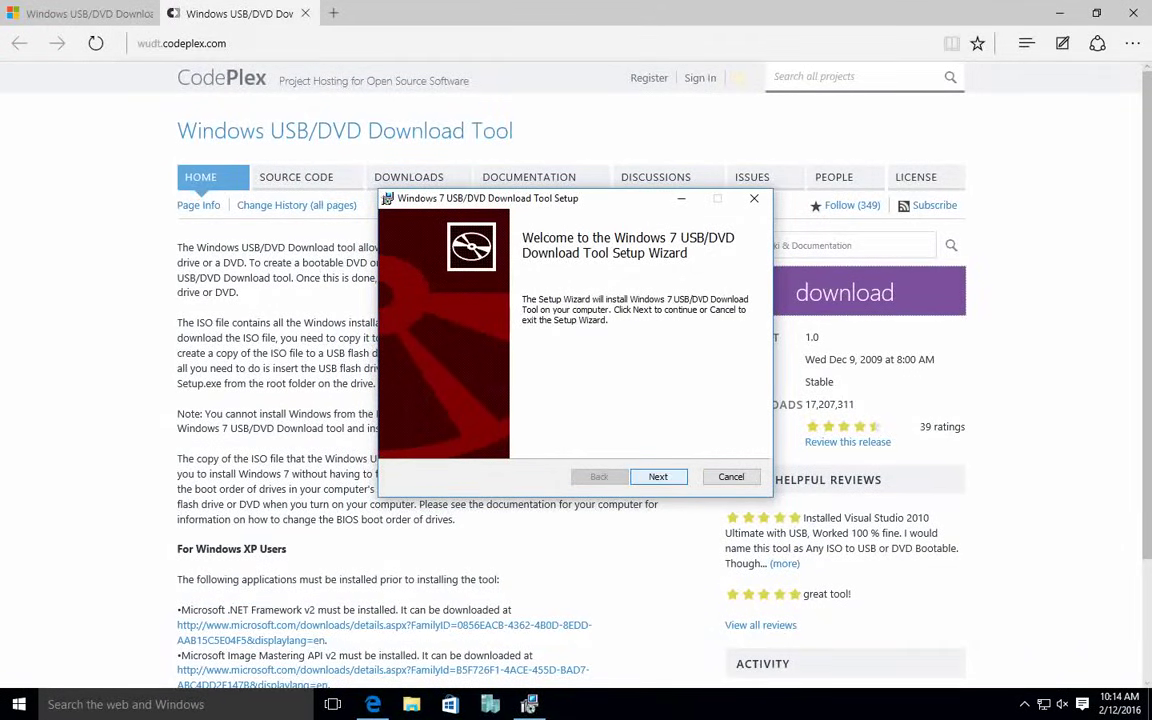
key(Return)
key(Return)
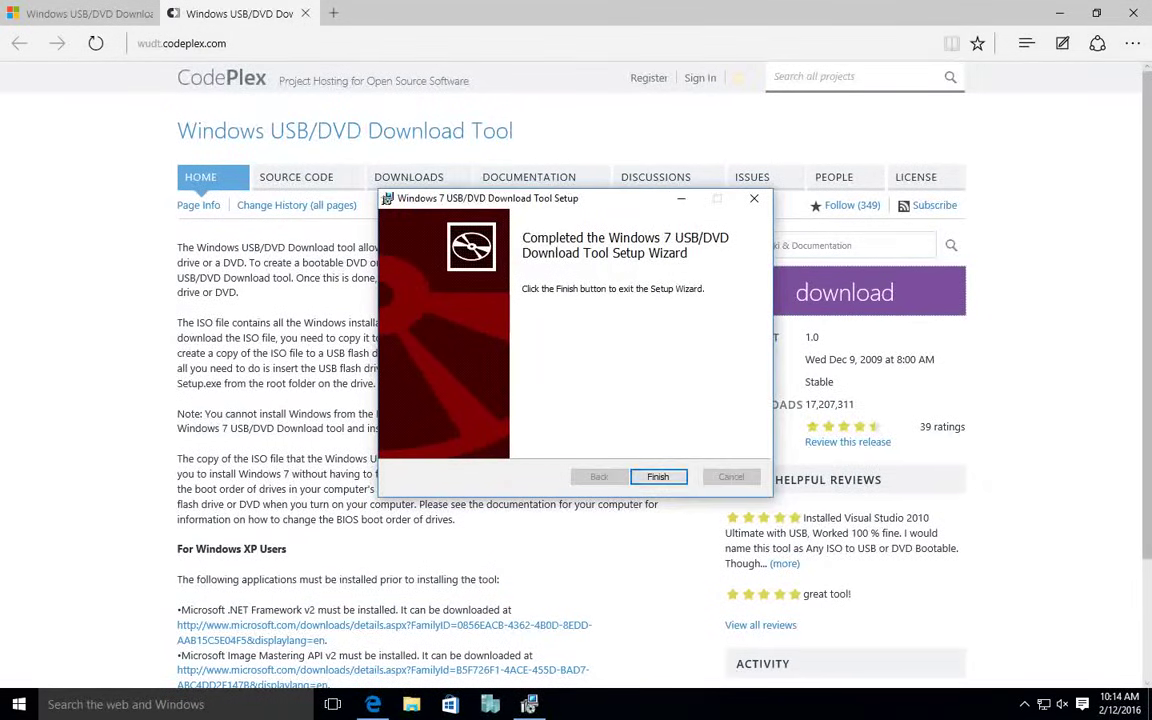
key(Return)
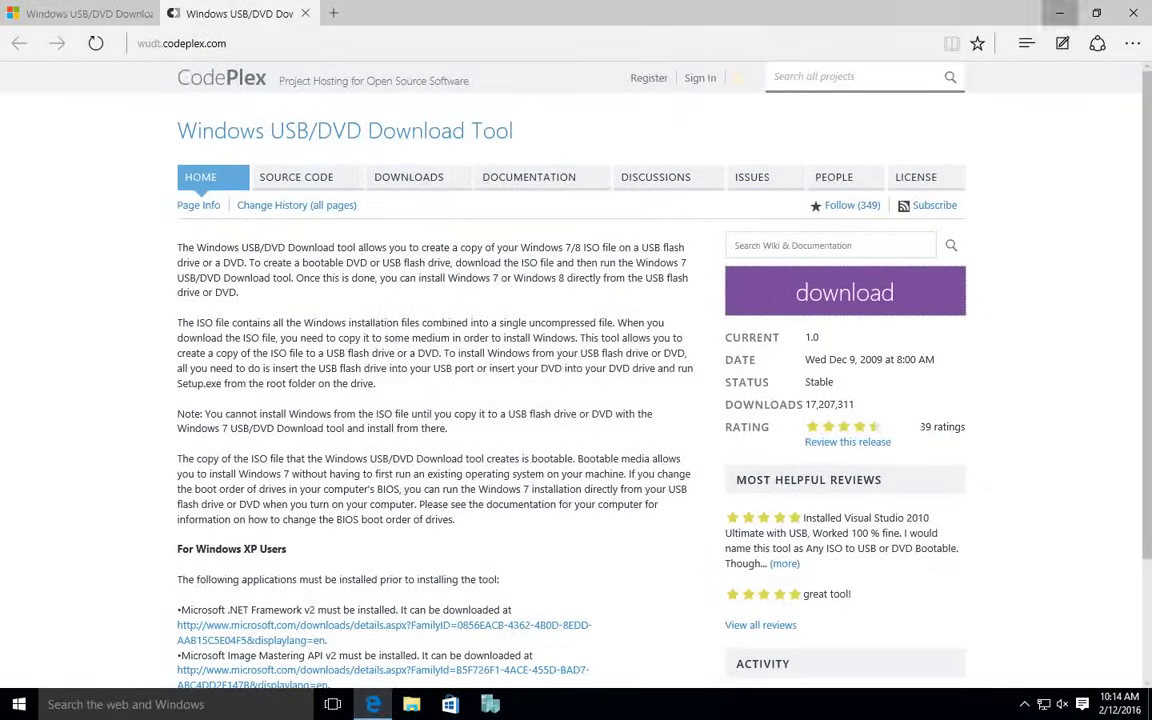
key(super+d)
click(29, 290)
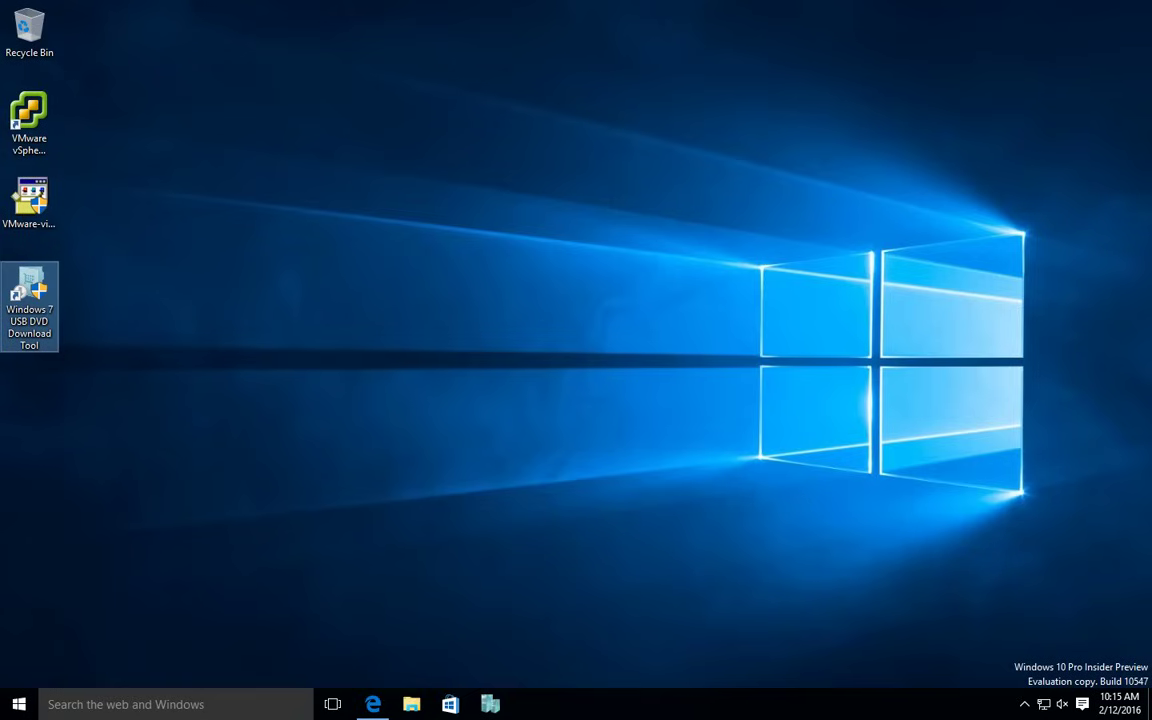
Launch the Windows 7 USB DVD Download Tool from the desktop and approve elevation.
double_click(29, 290)
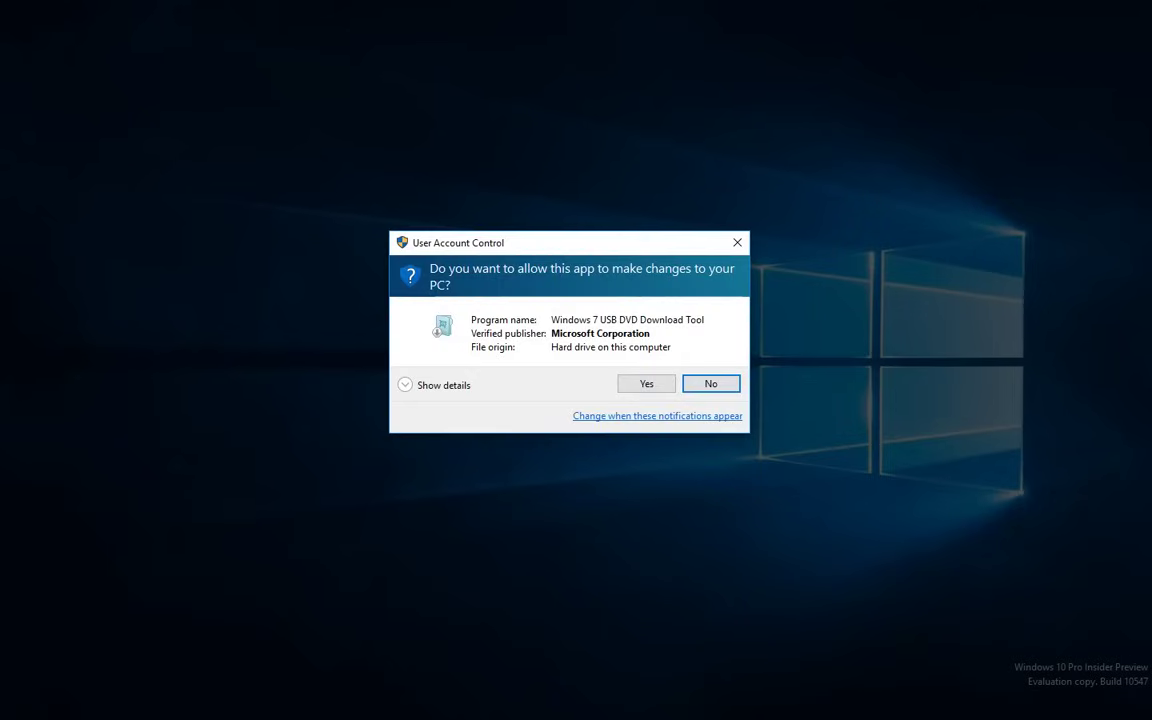
click(646, 384)
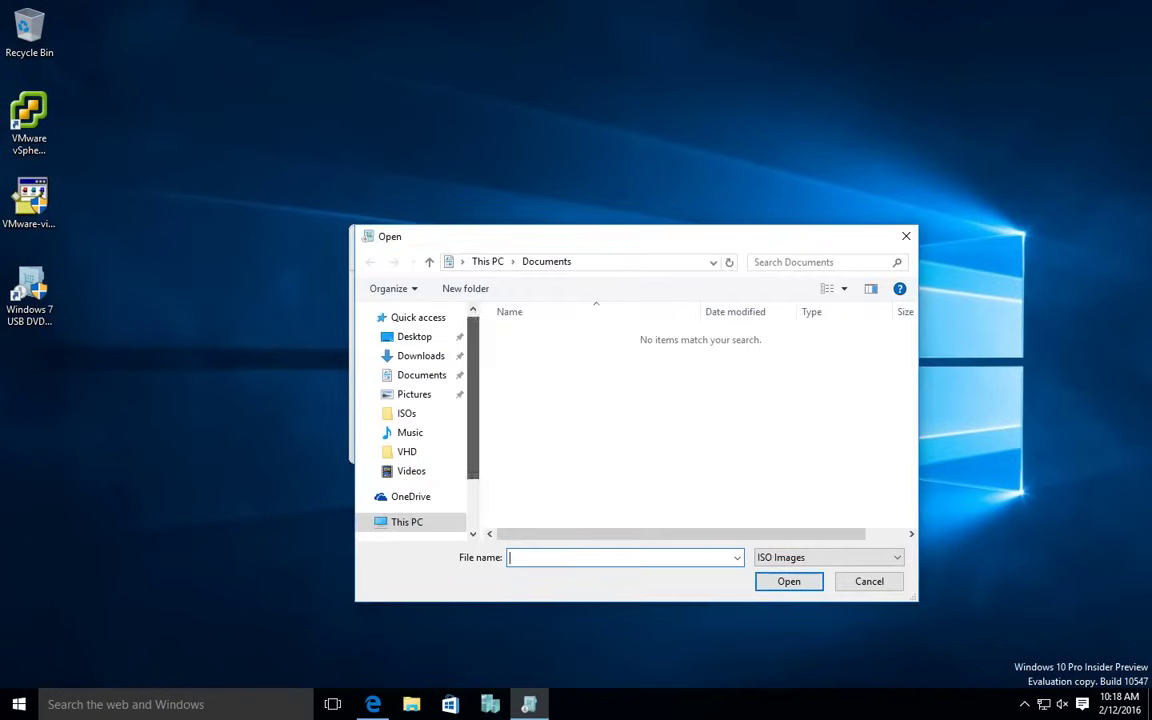
Use Microsoft.Windows.7.Ultimate.SP1.x64.iso from E:\Windows 7 x64 as the source image.
click(425, 490)
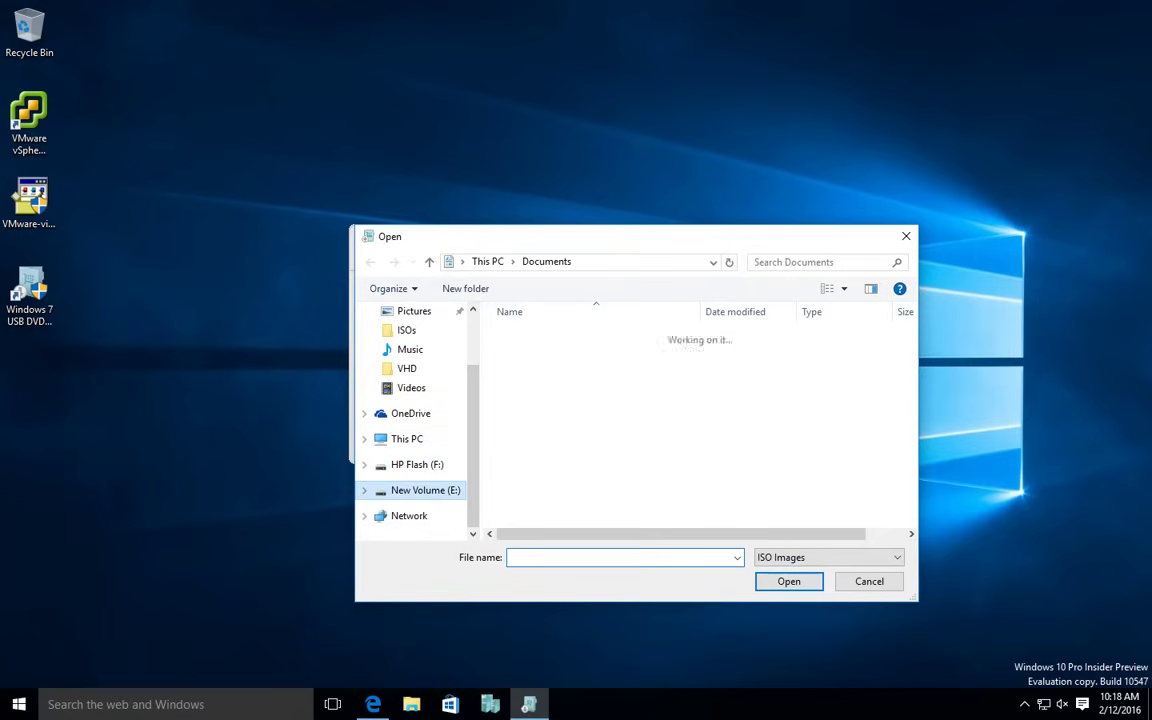
double_click(544, 435)
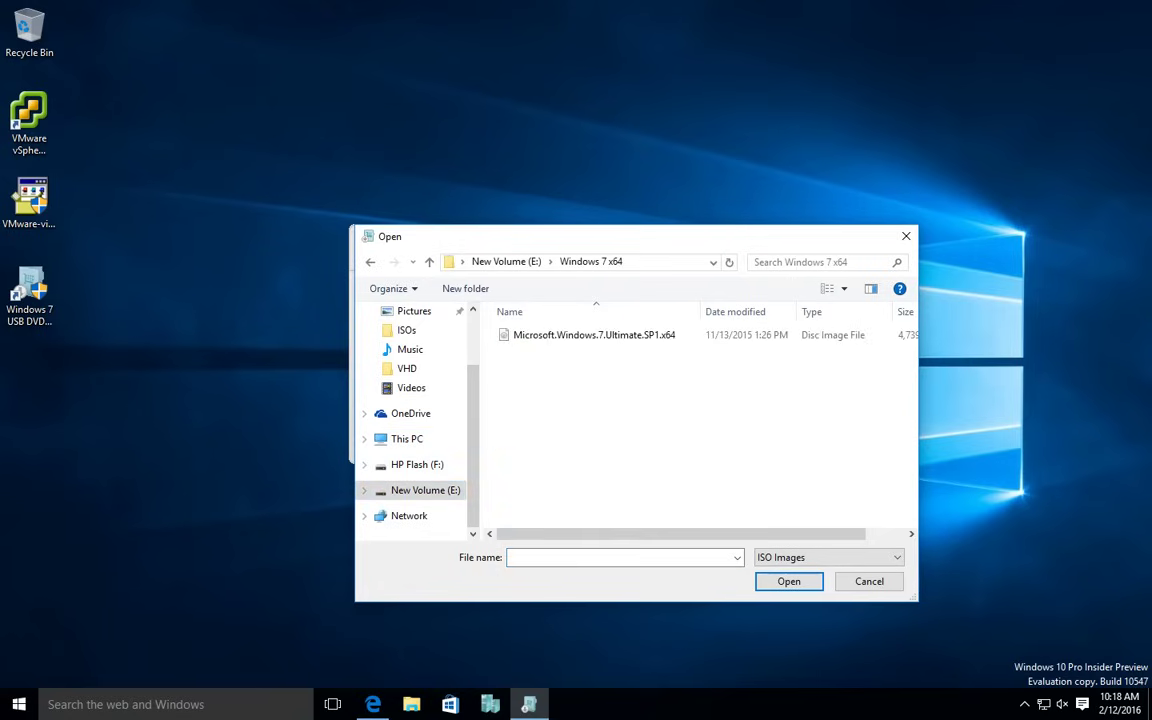
click(594, 335)
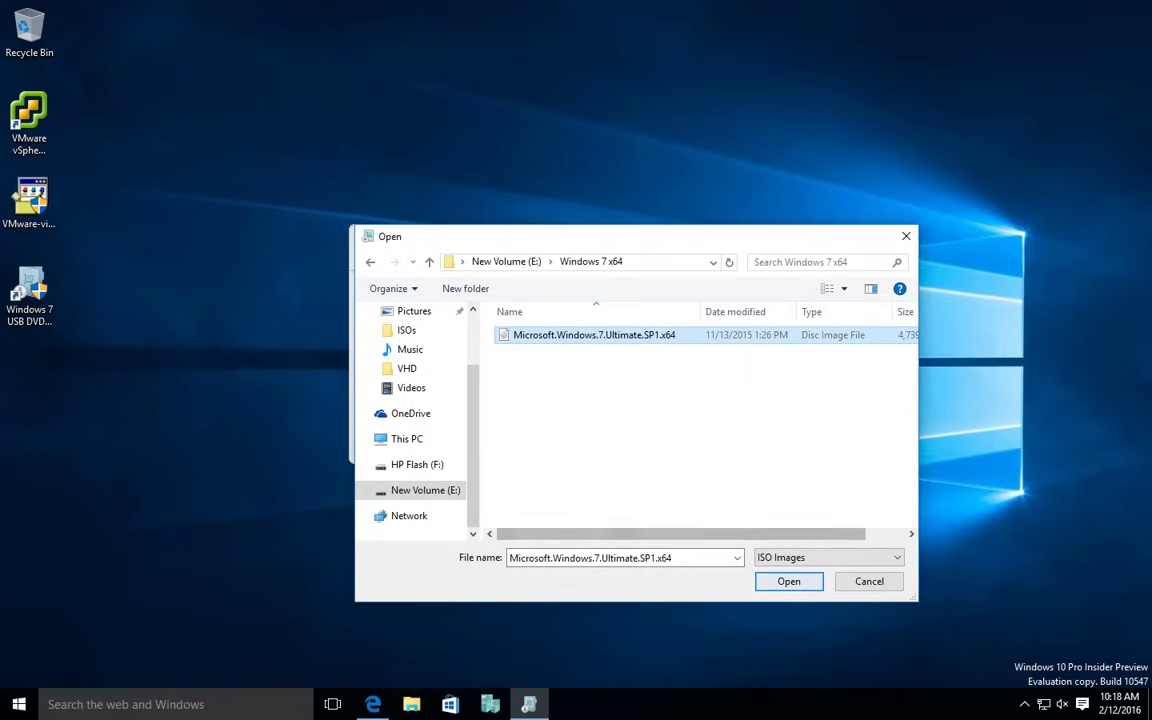
key(Return)
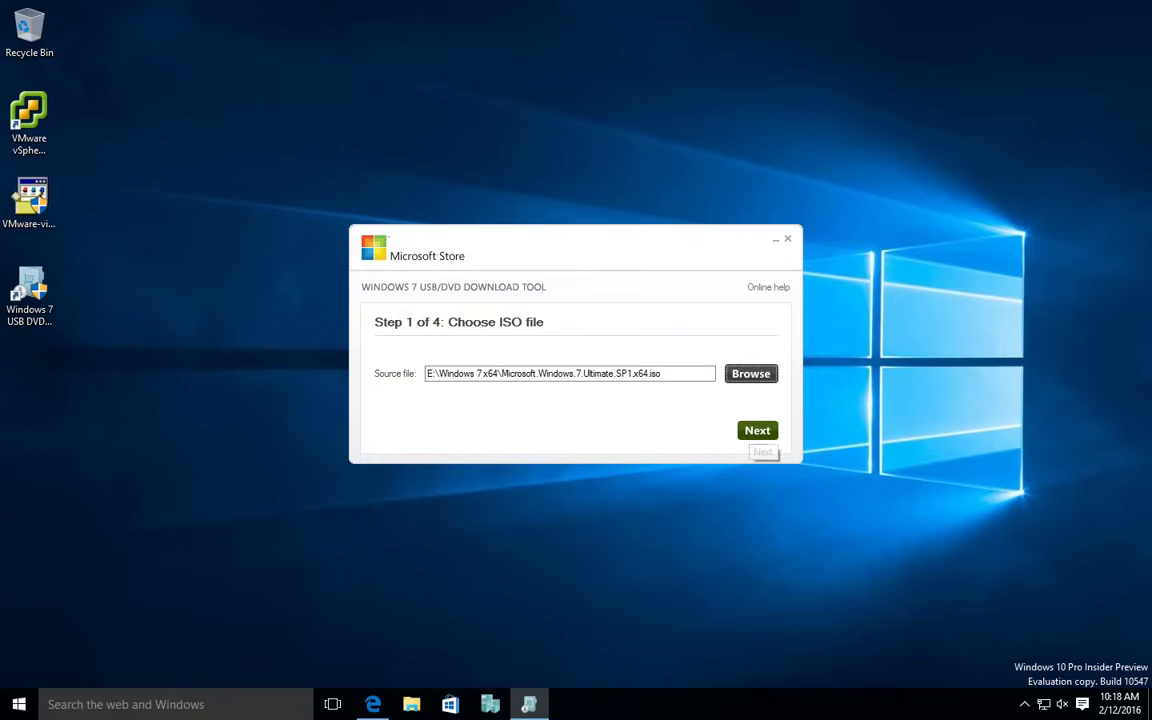
key(Return)
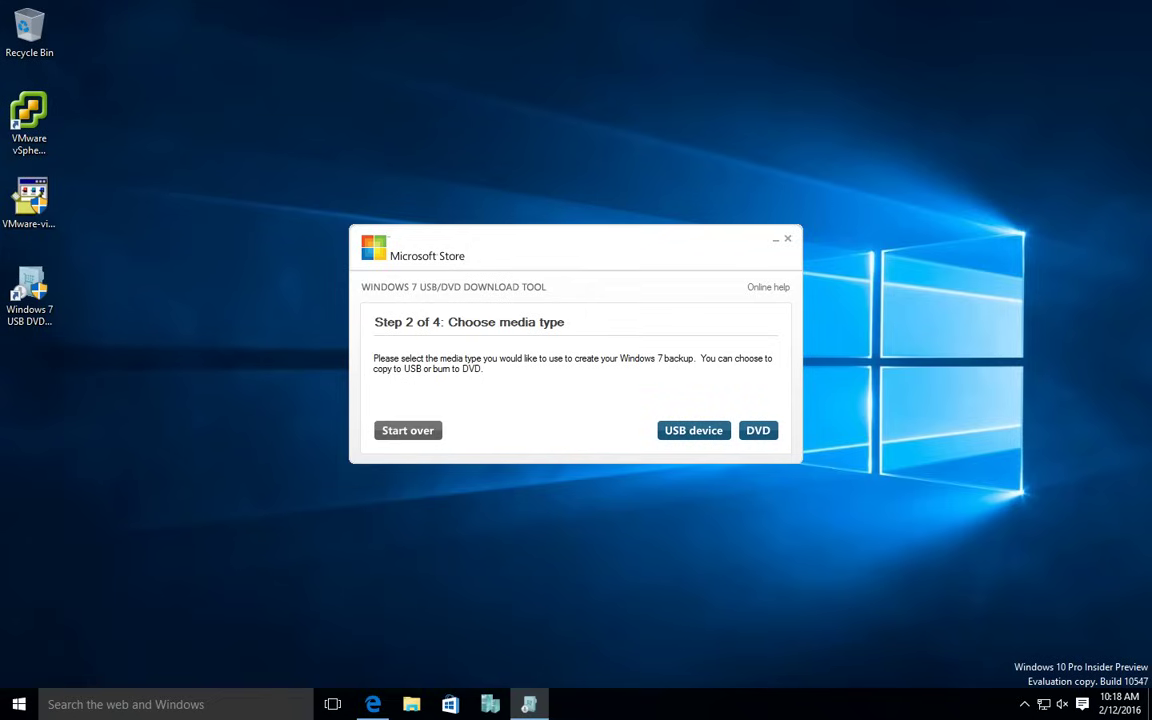
Choose USB device media with target drive F:\ (HP Flash) - 7.4 GB Free.
click(693, 430)
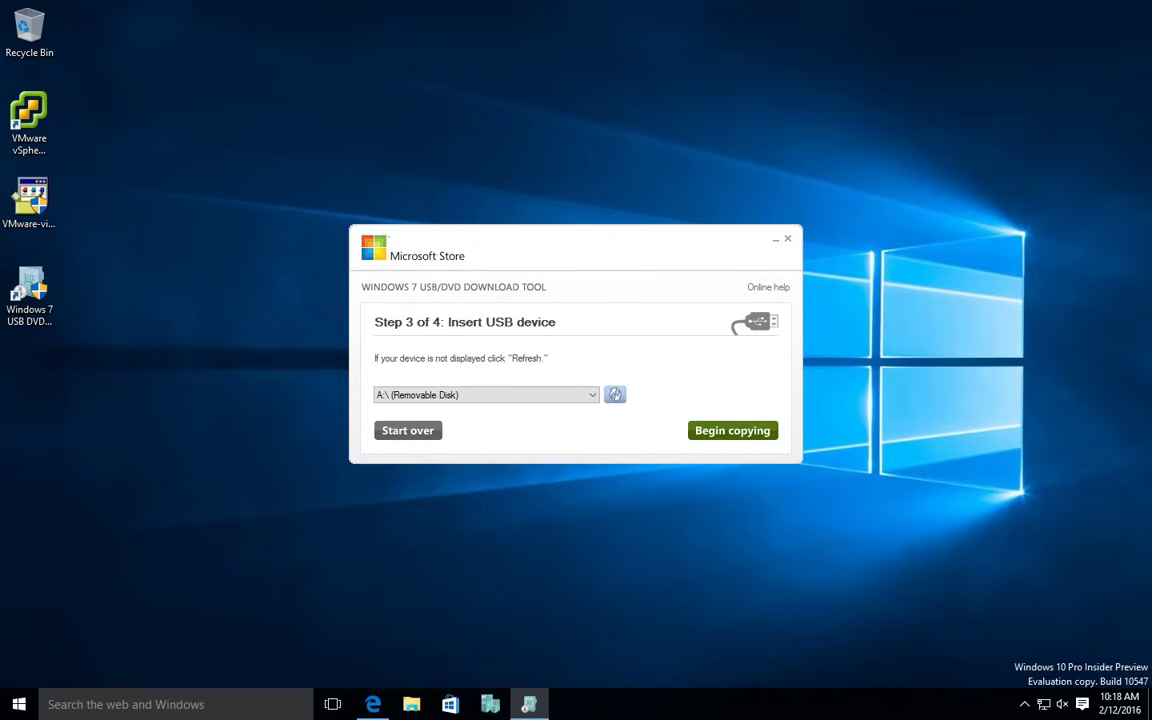
click(592, 395)
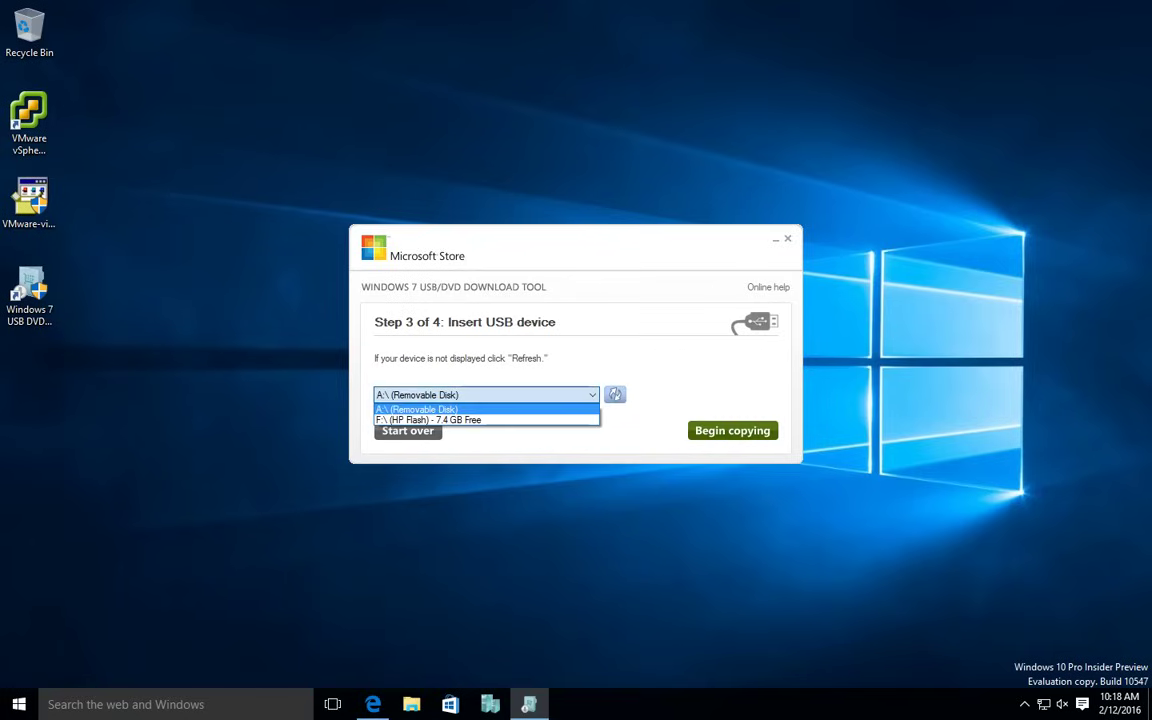
key(Down)
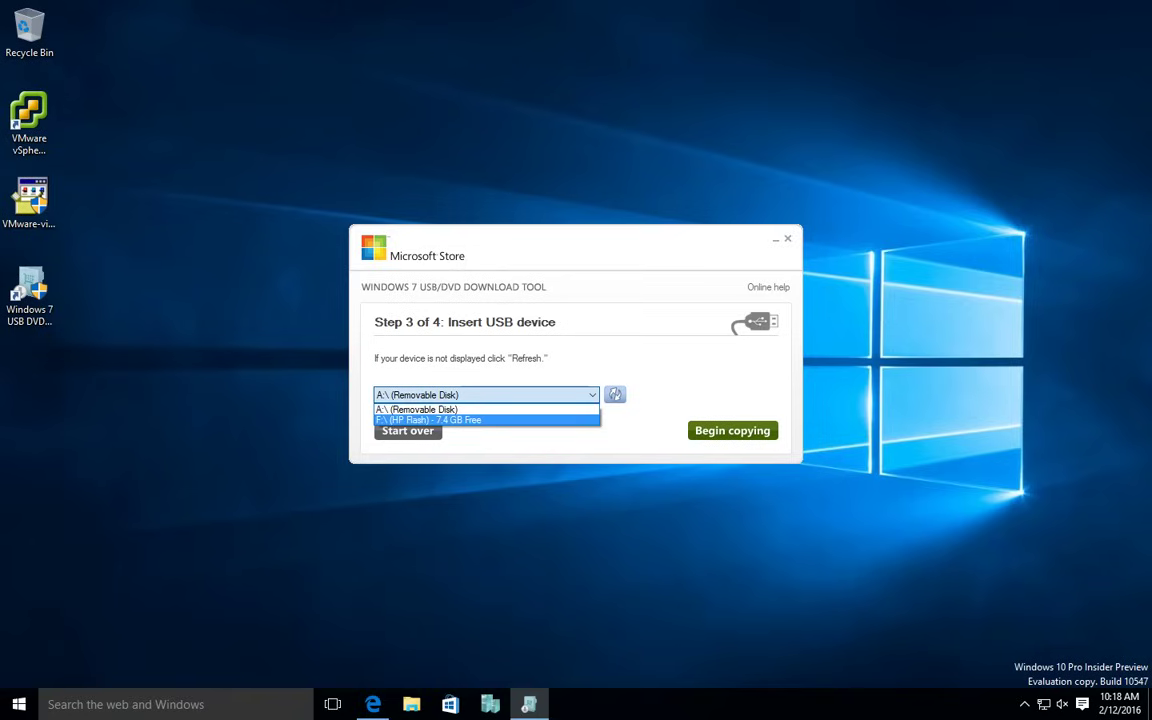
key(Return)
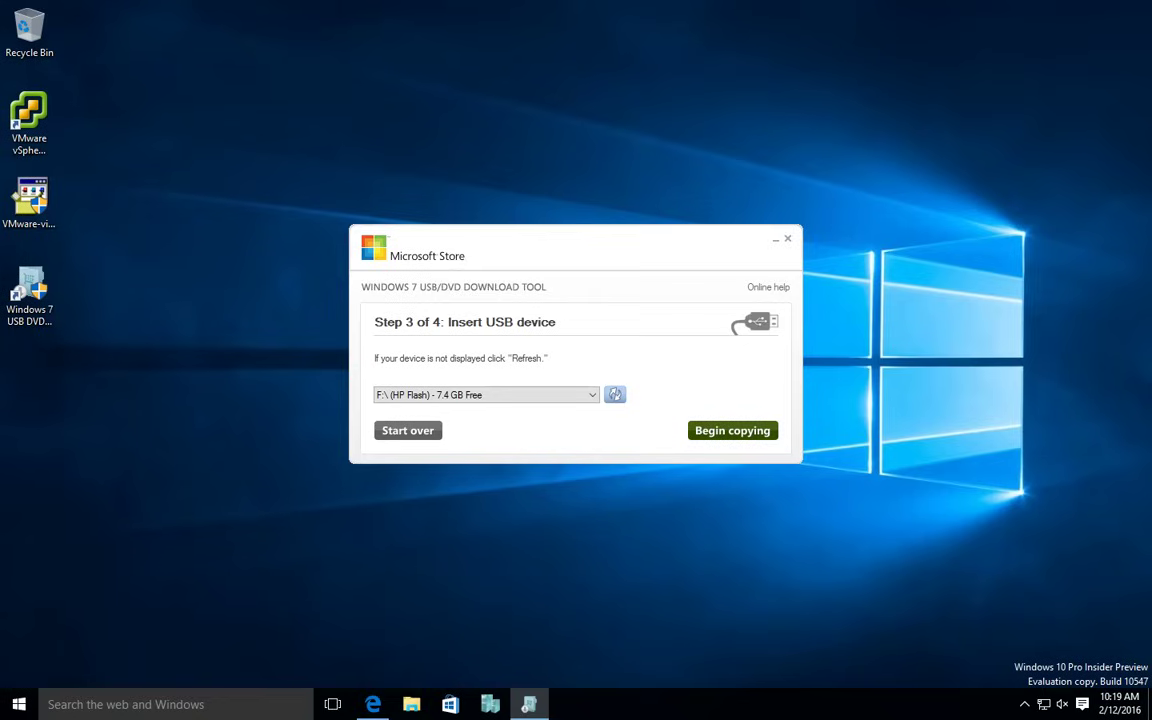
Begin copying, agreeing to erase the HP Flash drive, and let it reach 100%.
click(732, 430)
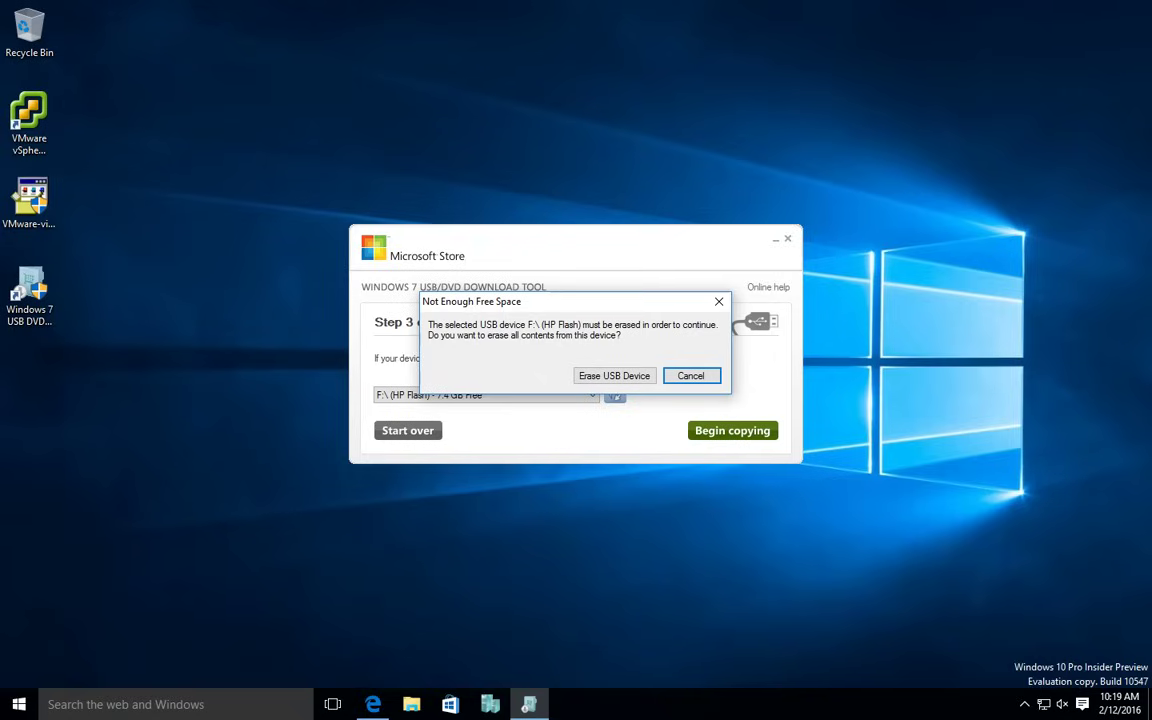
click(613, 375)
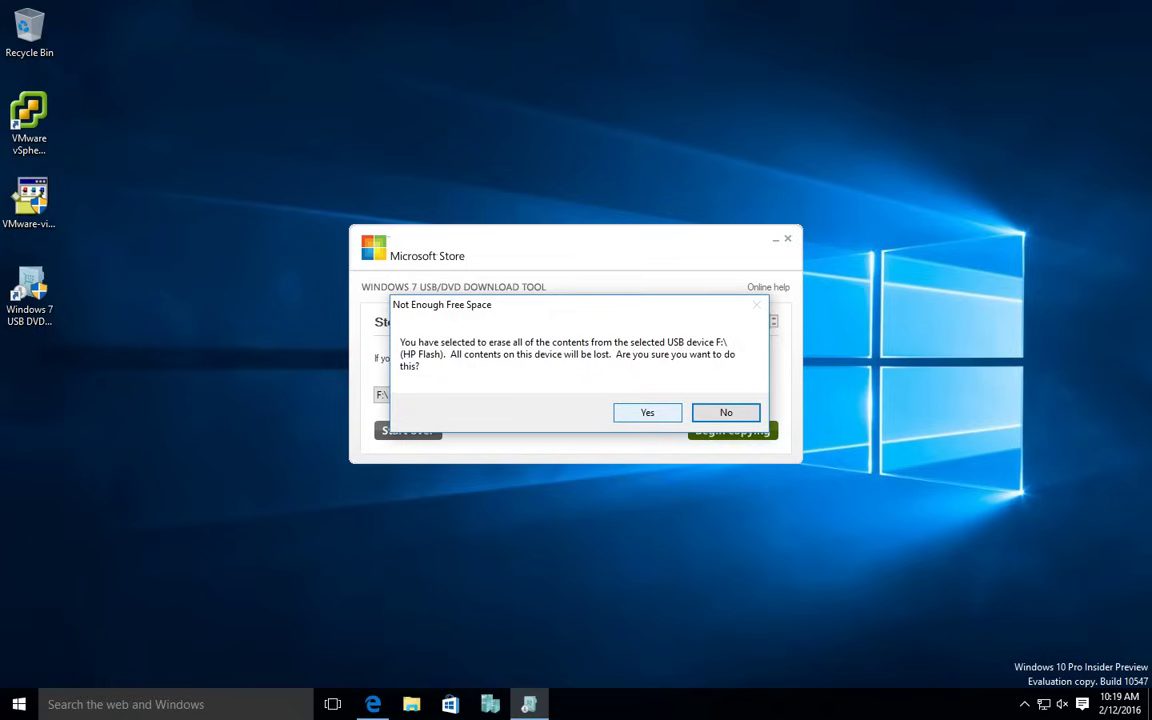
click(647, 412)
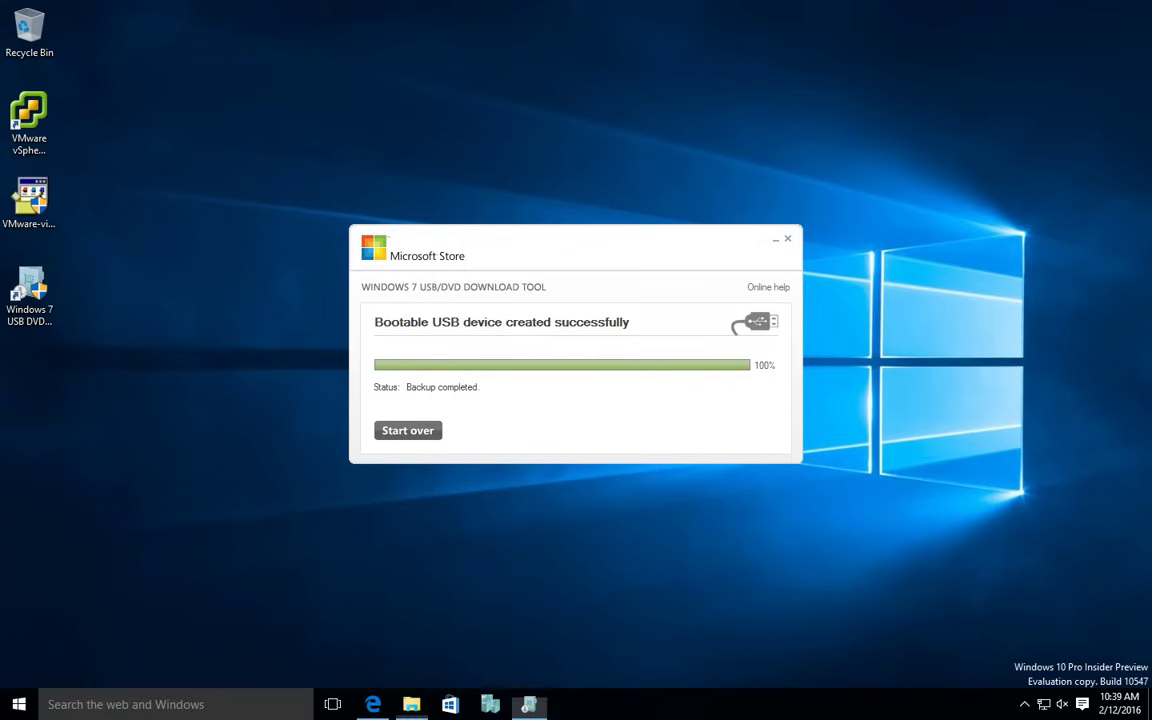
key(super+e)
click(240, 366)
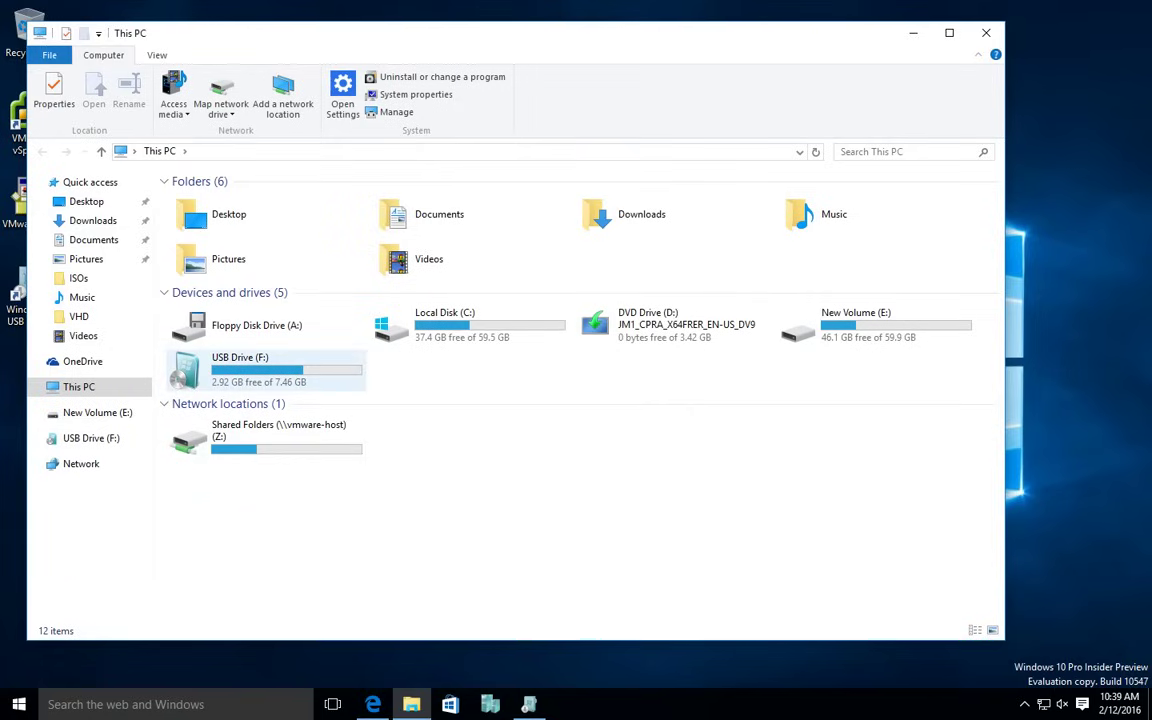
double_click(240, 366)
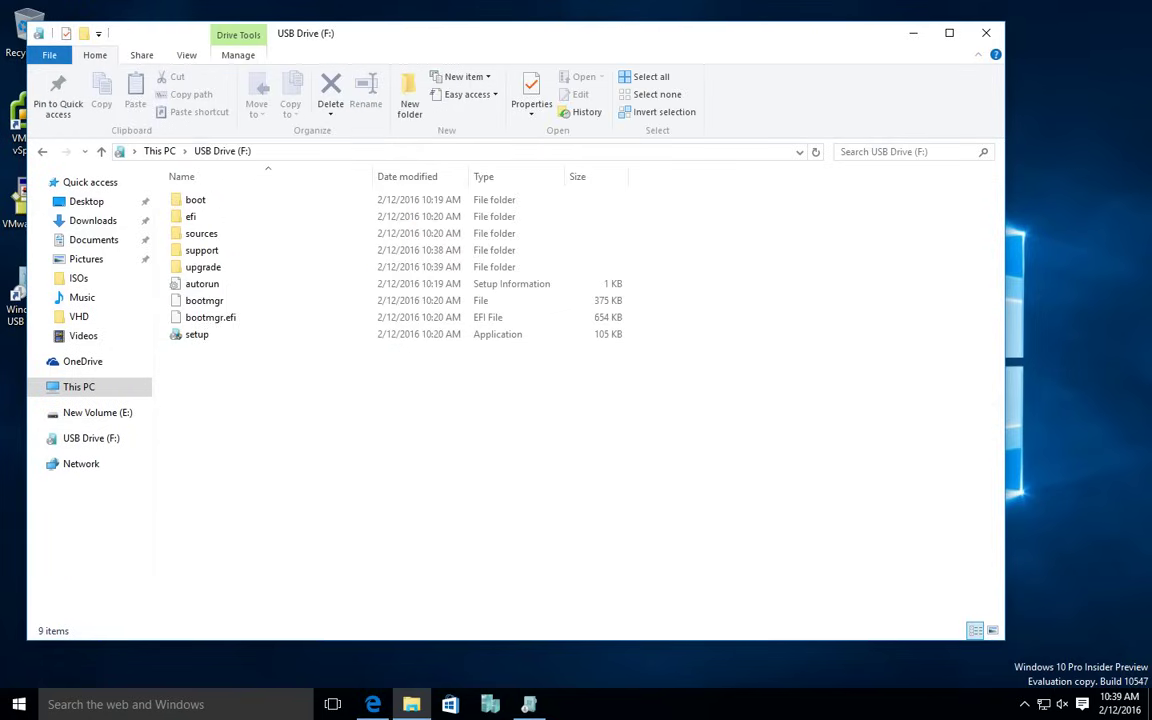
click(196, 334)
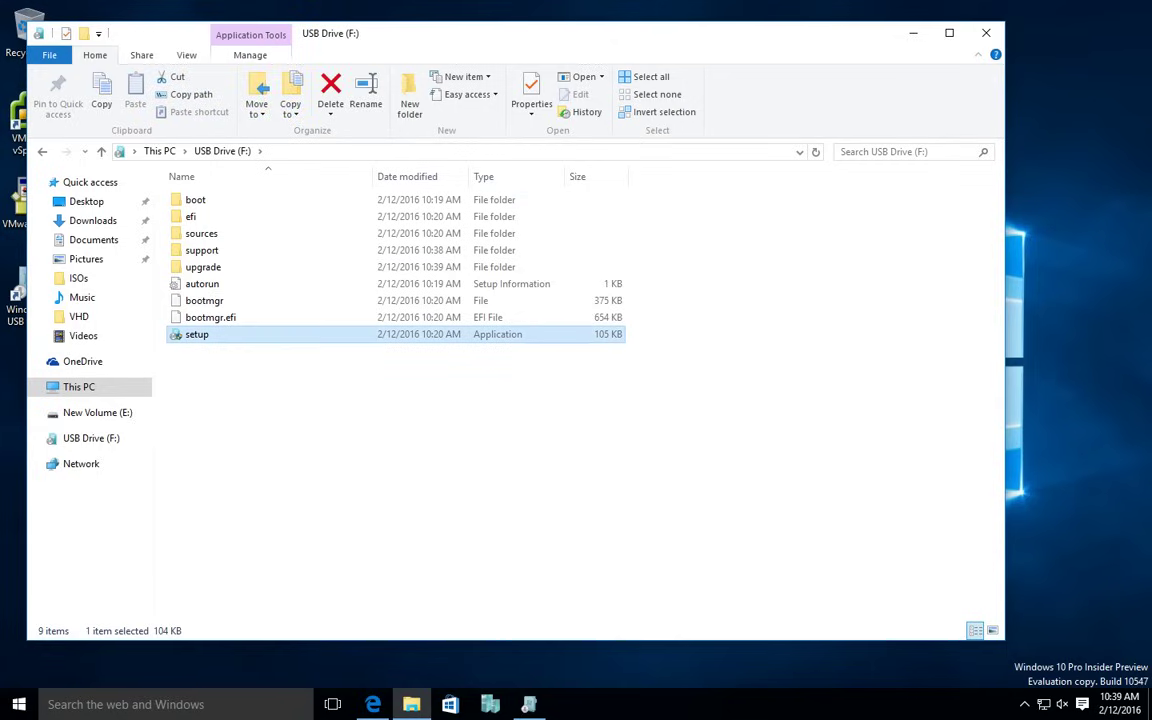
click(195, 199)
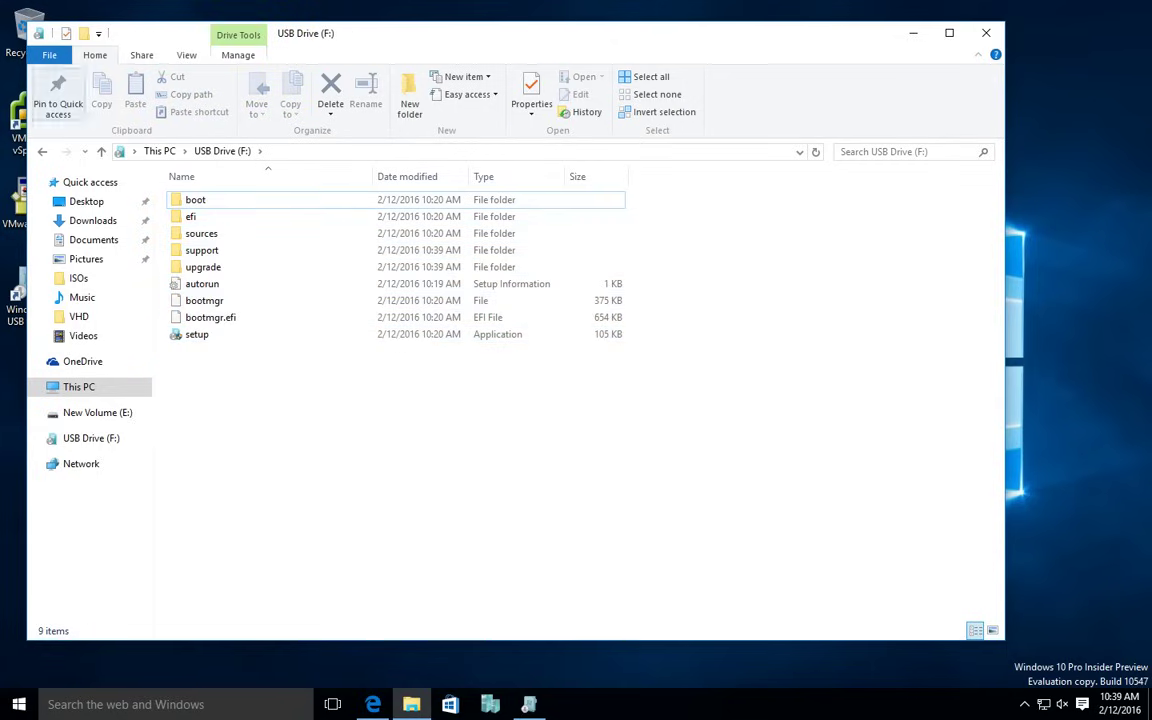
key(alt+Left)
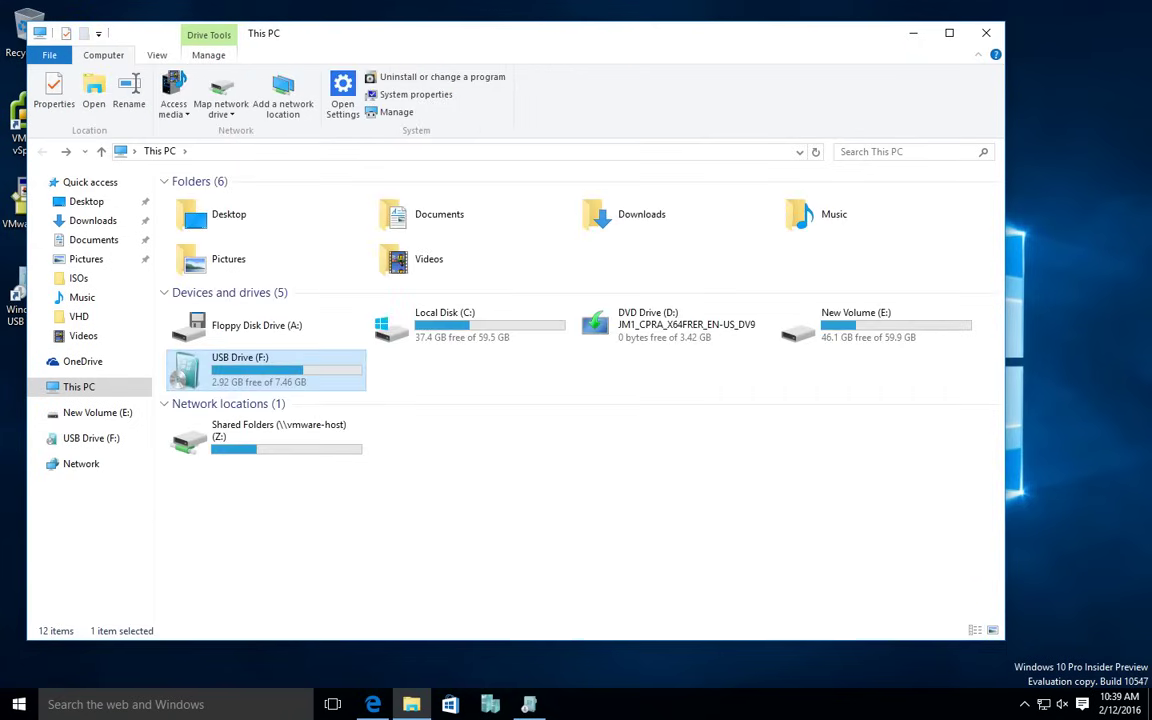
key(super+Down)
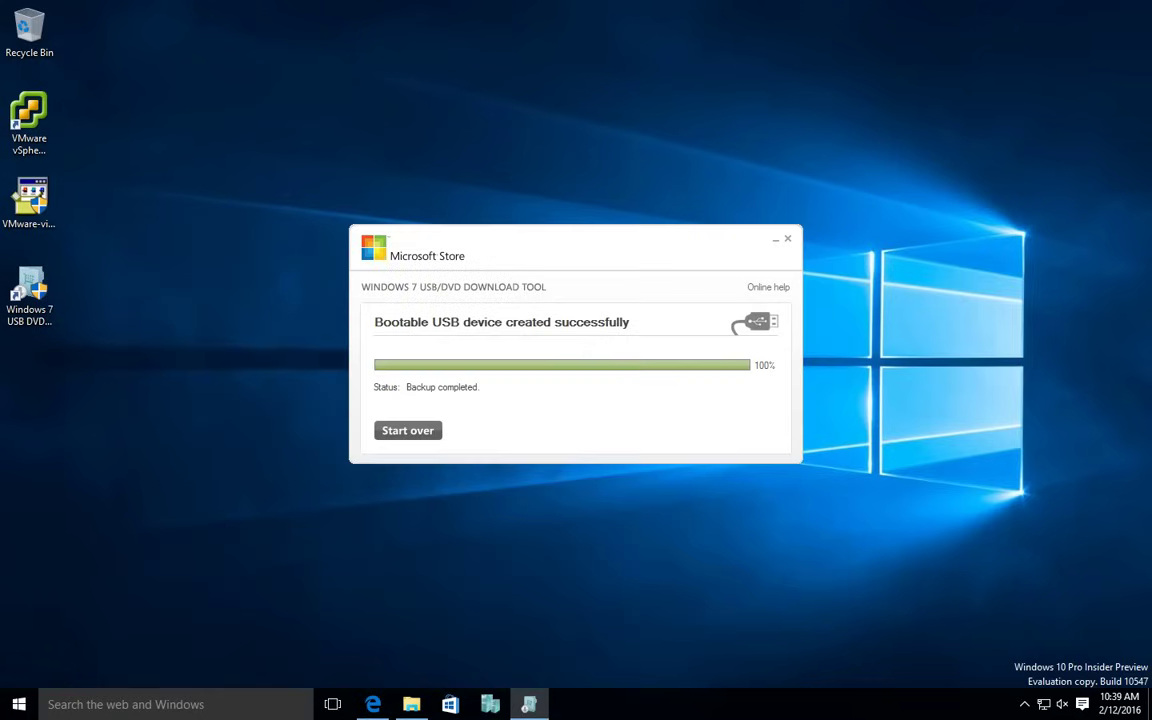